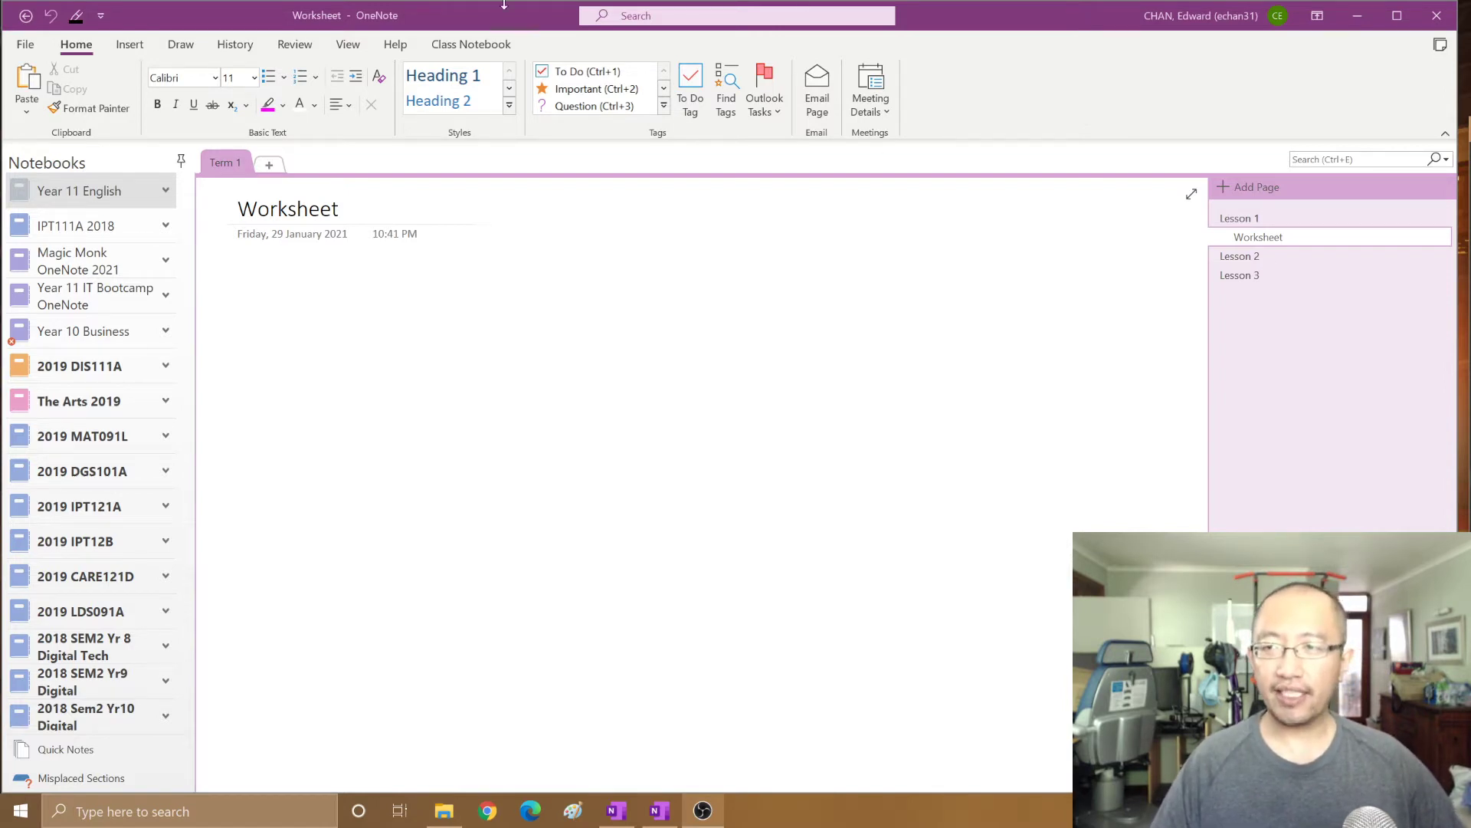
# Step: Expand the Year 11 English notebook to reveal its Term 1 section
pyautogui.click(167, 192)
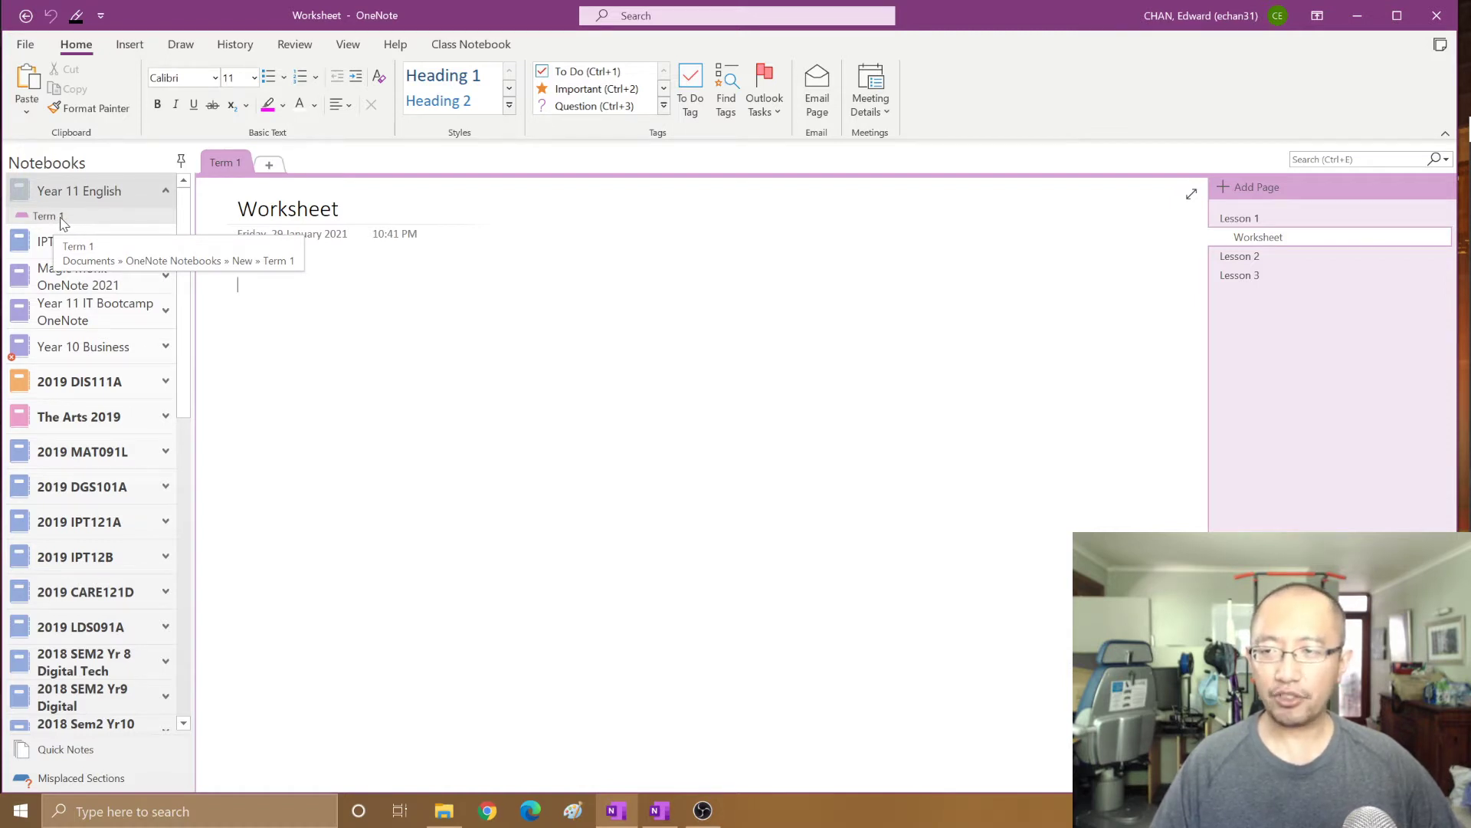
# Step: Expand Year 10 Business to show its four sections and move it above Year 11 English
pyautogui.click(167, 351)
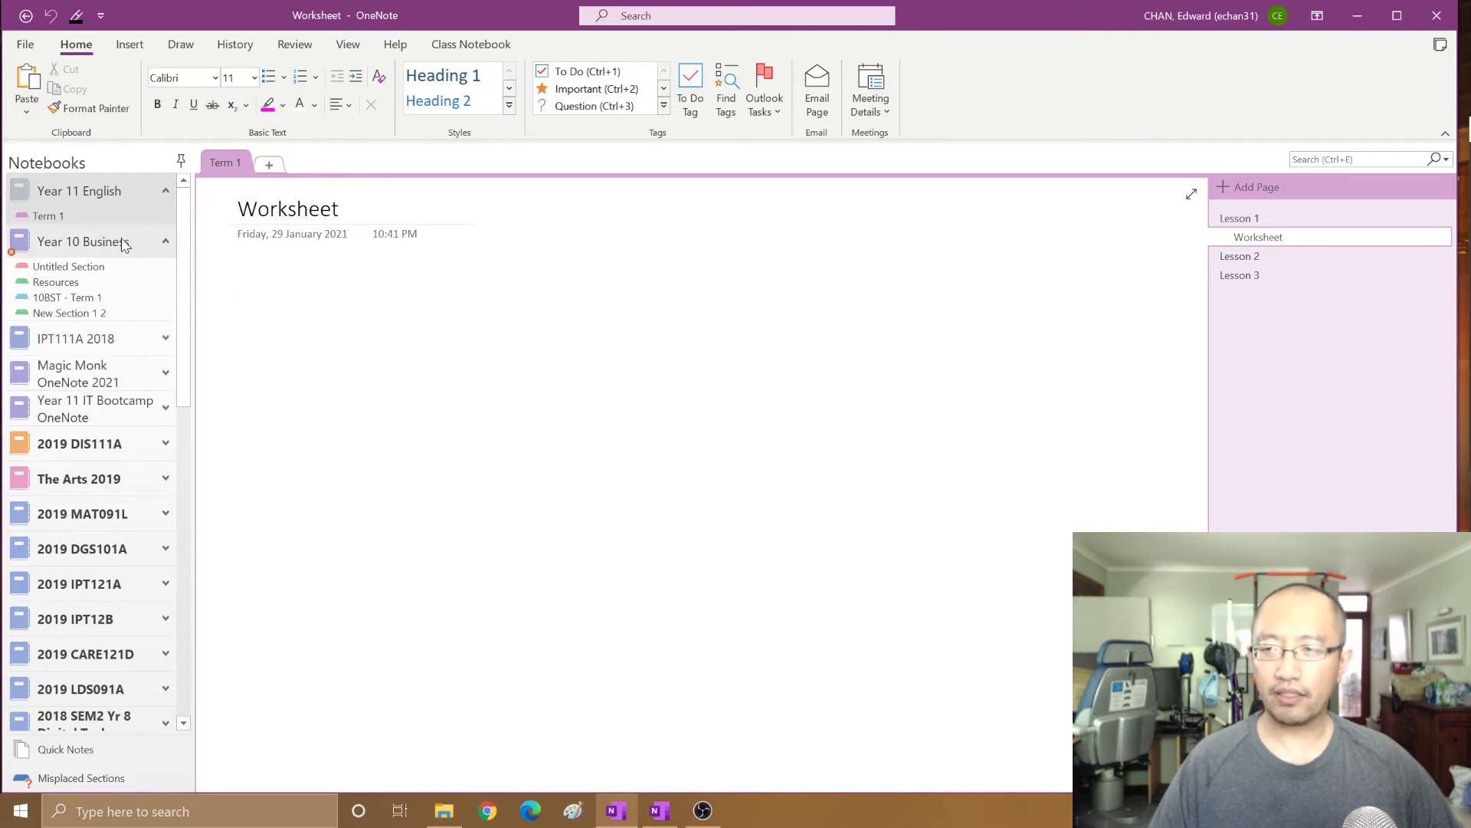
pyautogui.moveTo(121, 242); pyautogui.dragTo(124, 184)
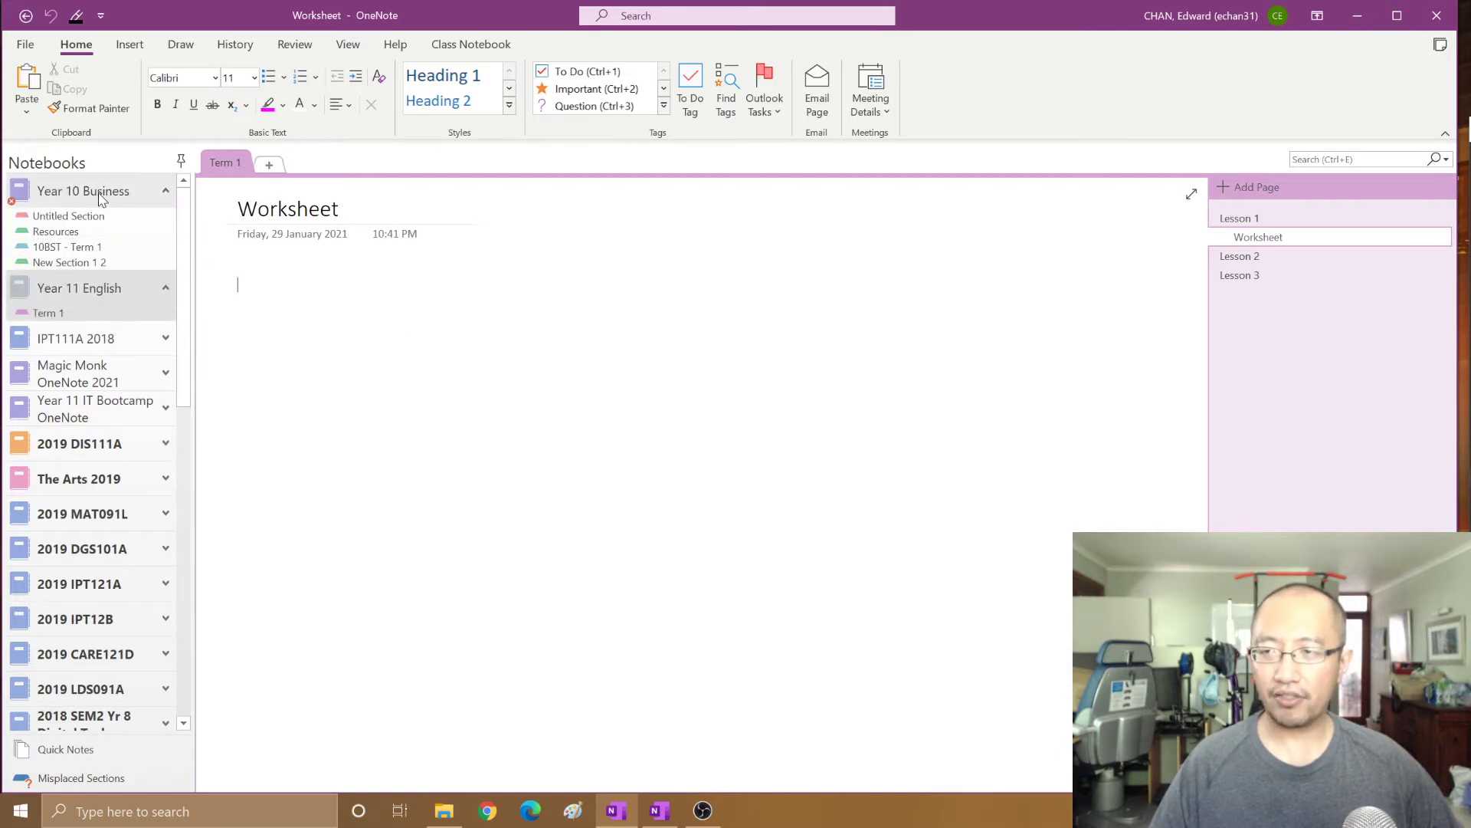
# Step: Start a Move or Copy of the Term 1 section with Year 10 Business as the destination
pyautogui.rightClick(62, 318)
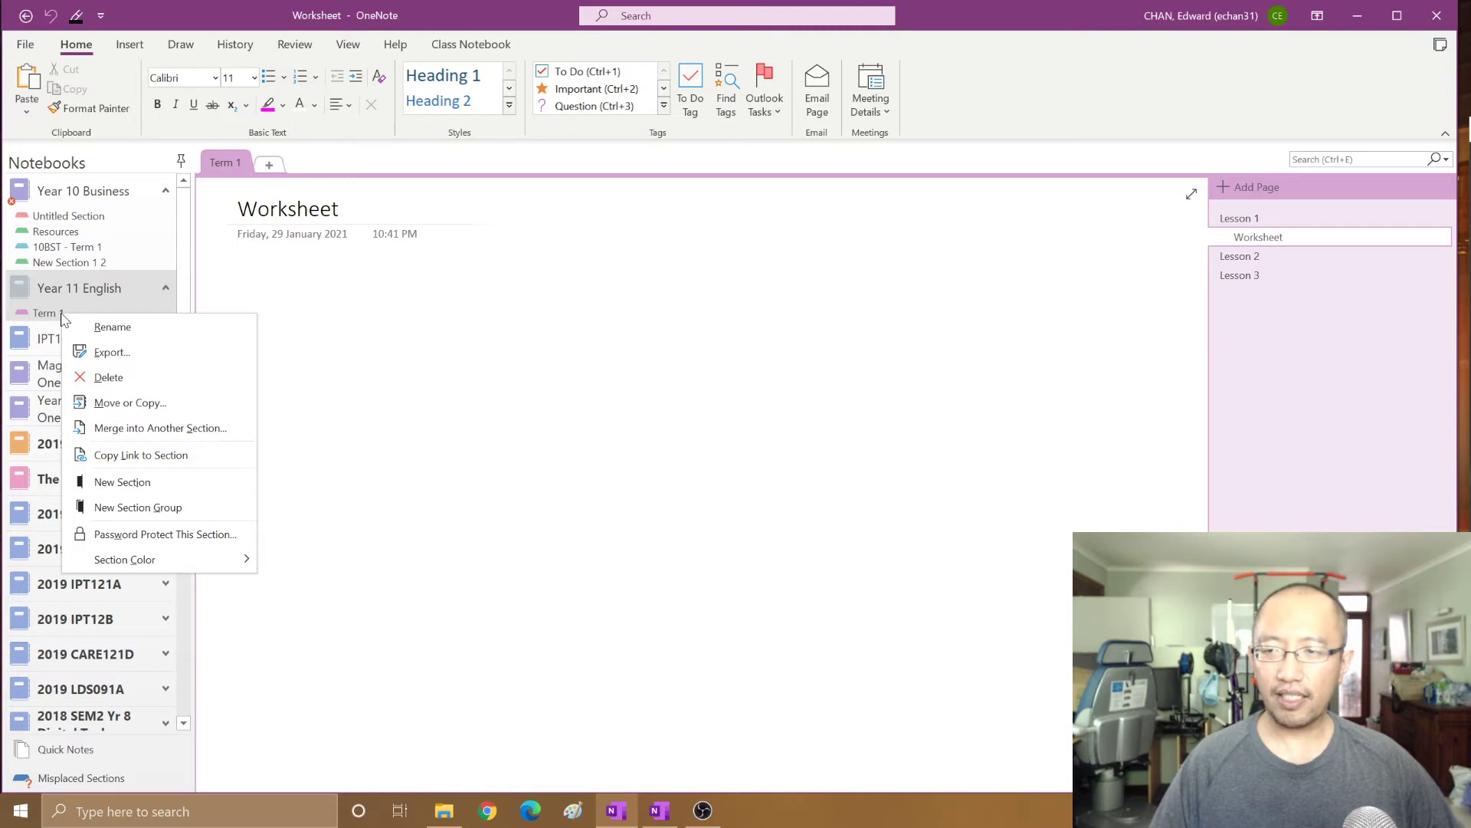
pyautogui.click(148, 414)
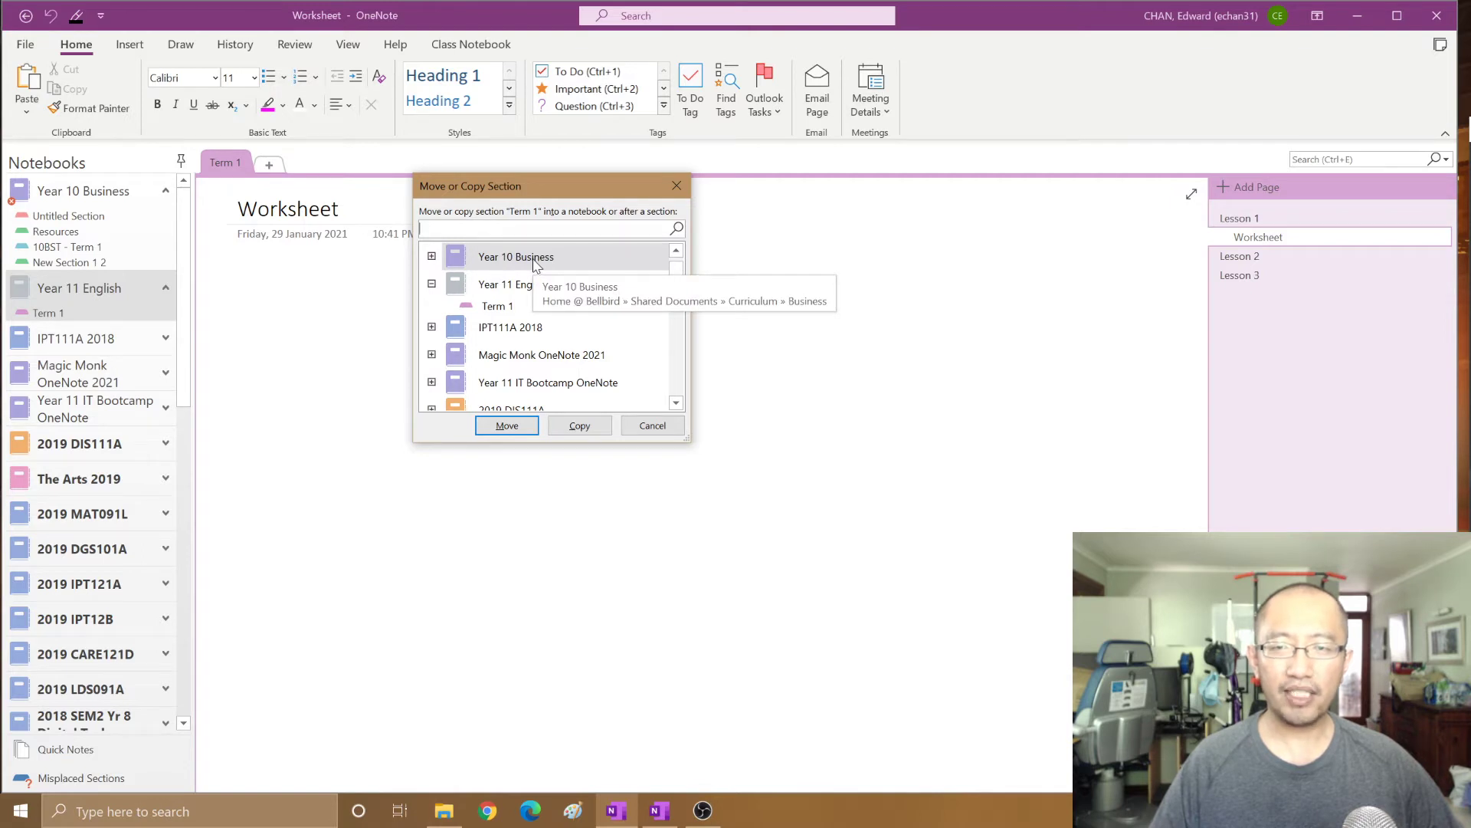
pyautogui.scroll(1, 680, 275)
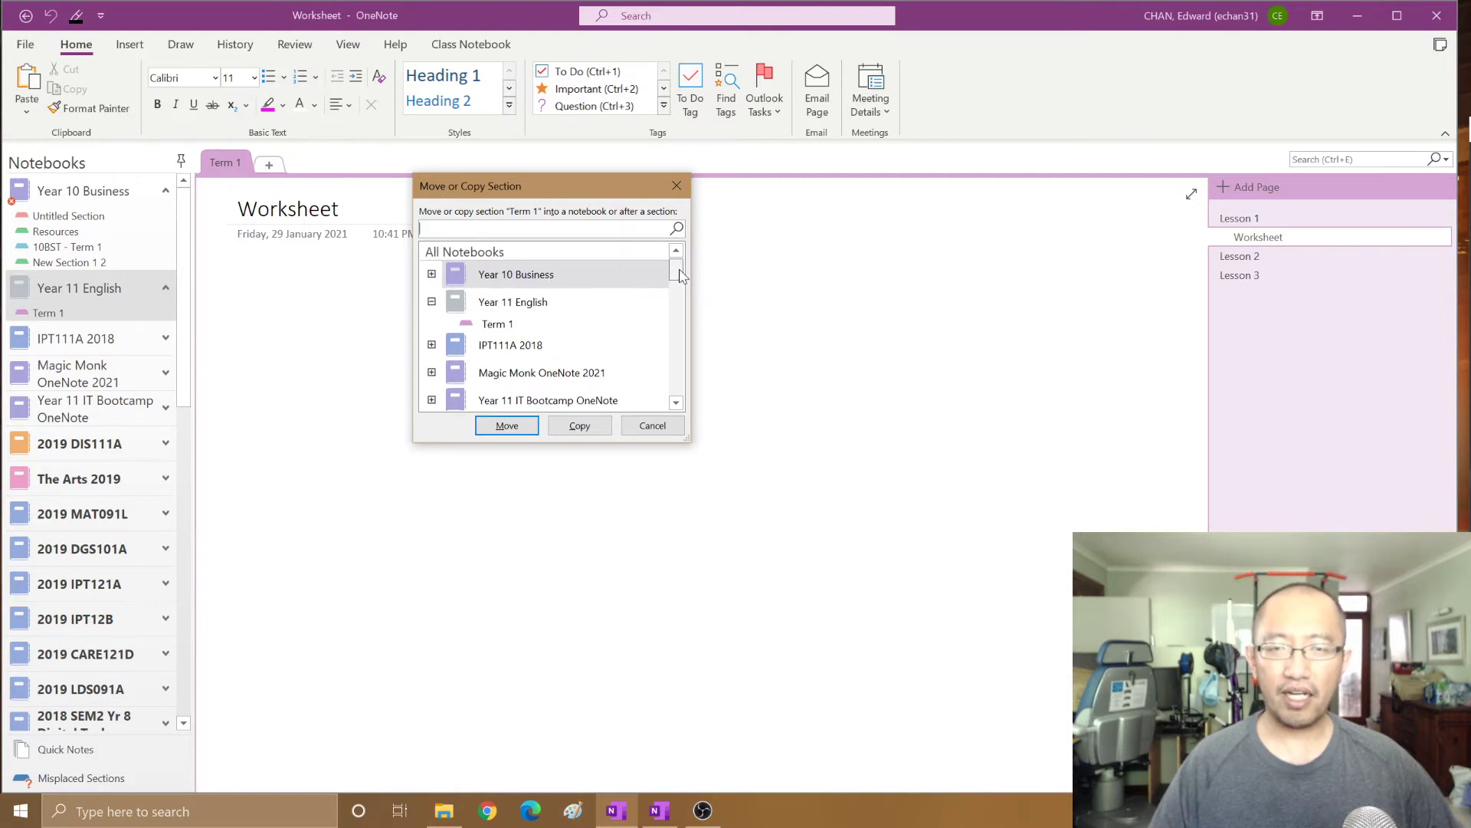
pyautogui.scroll(1, 681, 274)
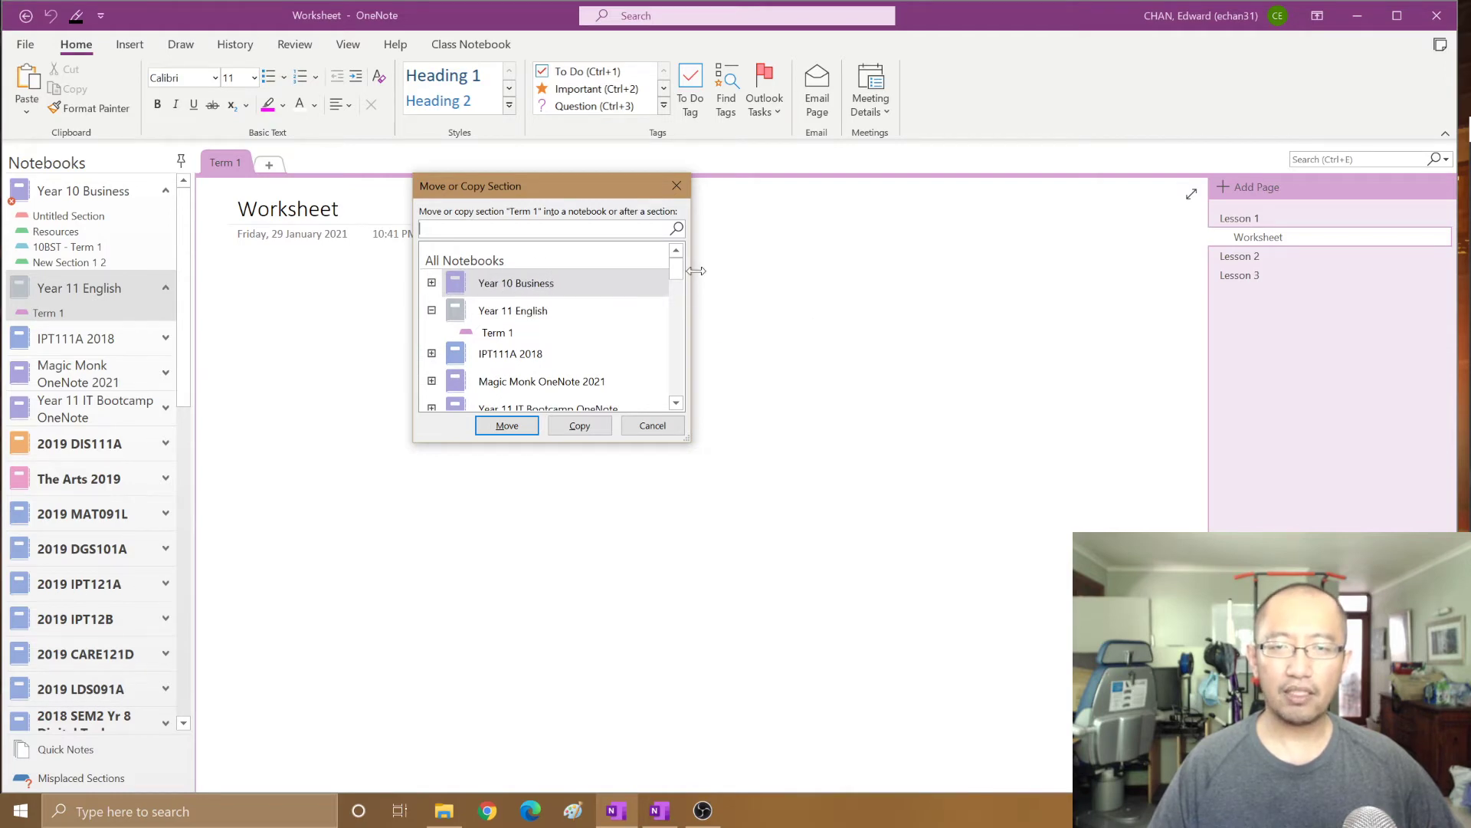
pyautogui.moveTo(676, 272)
pyautogui.mouseDown()
pyautogui.moveTo(690, 349)
pyautogui.moveTo(682, 272)
pyautogui.moveTo(664, 254)
pyautogui.mouseUp()
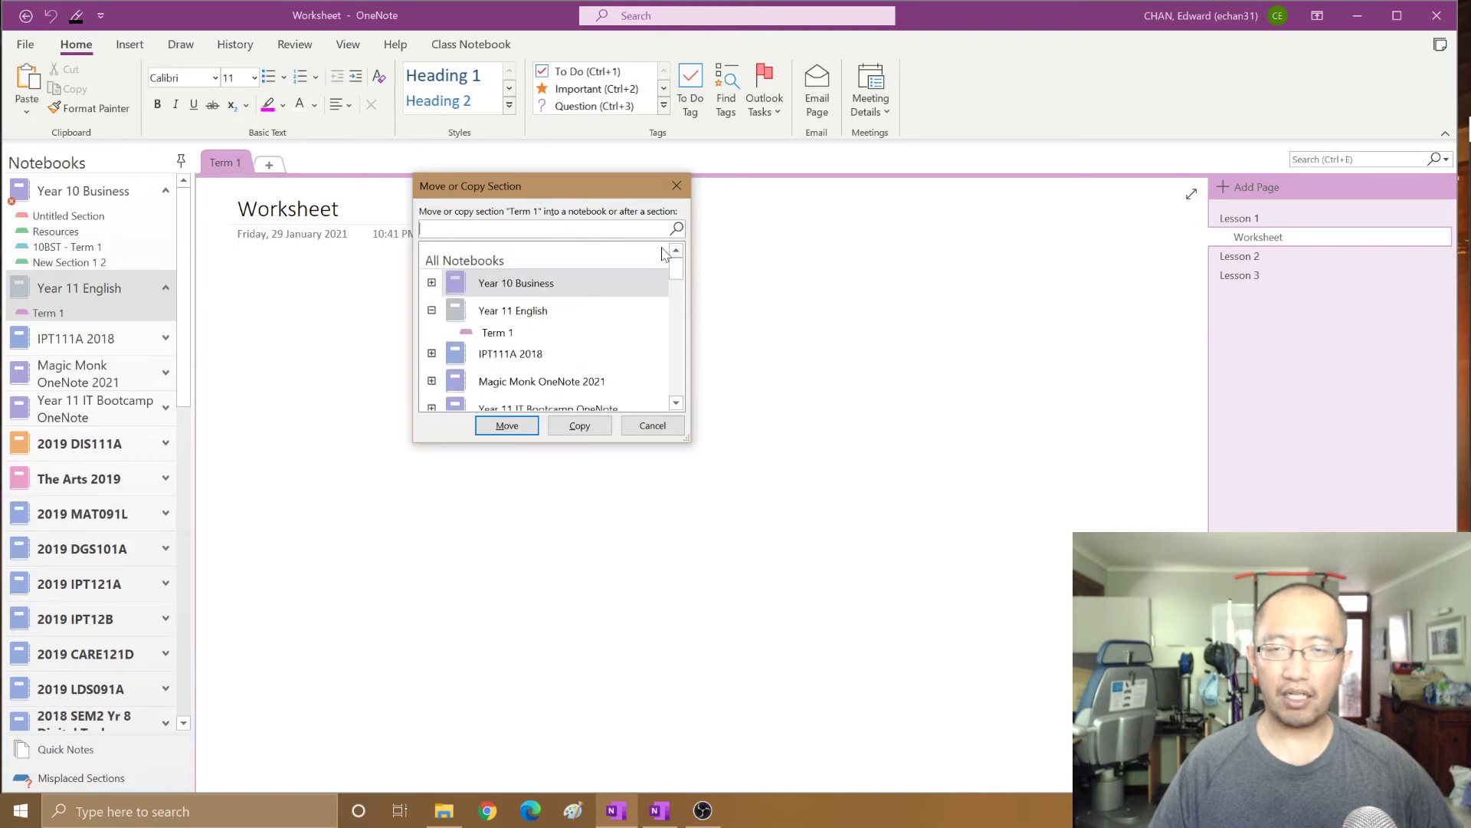
pyautogui.click(516, 283)
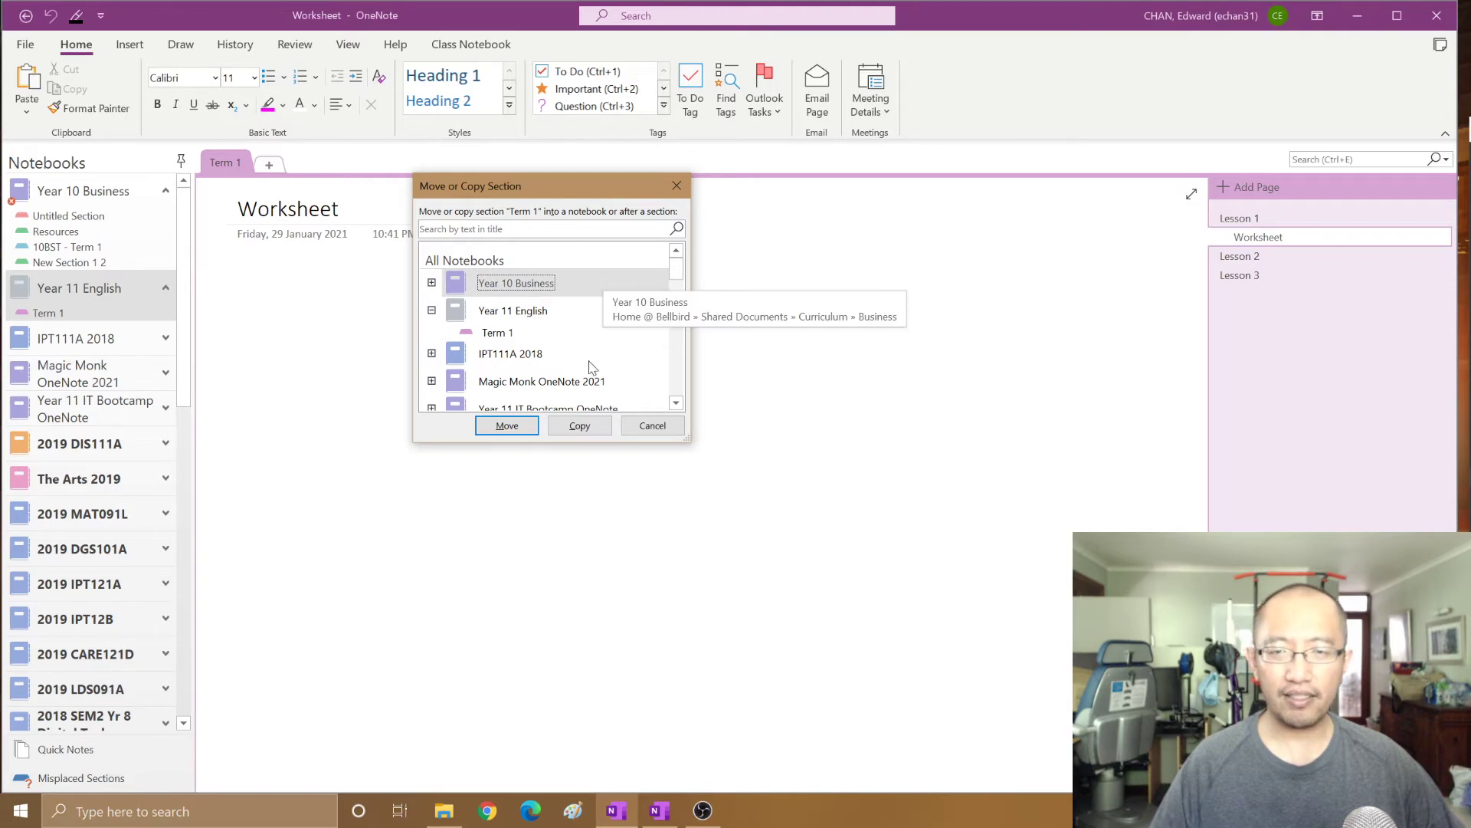
# Step: Copy Term 1 into Year 10 Business and compare the copy with the original section
pyautogui.click(580, 426)
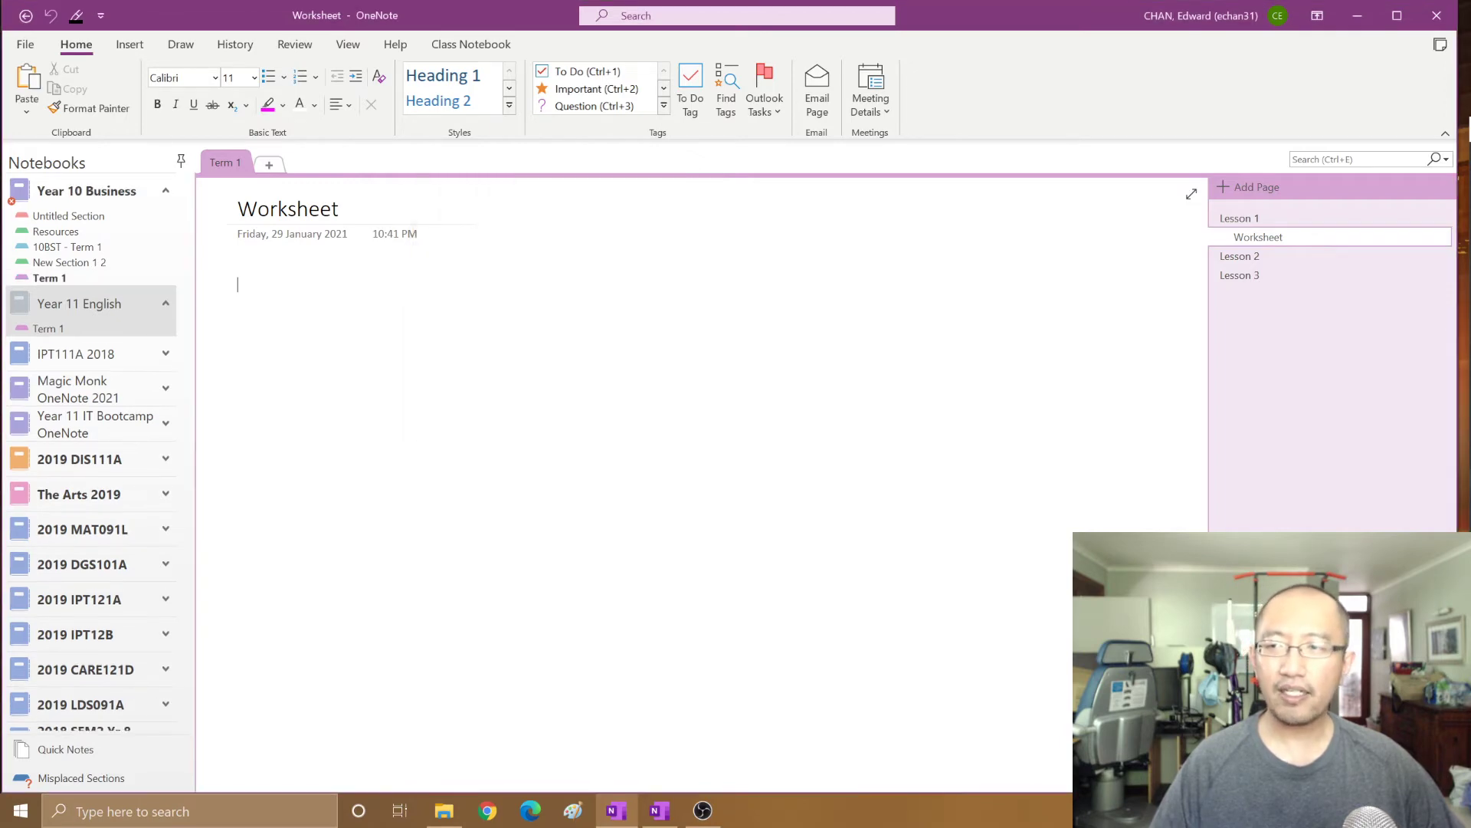
pyautogui.click(56, 285)
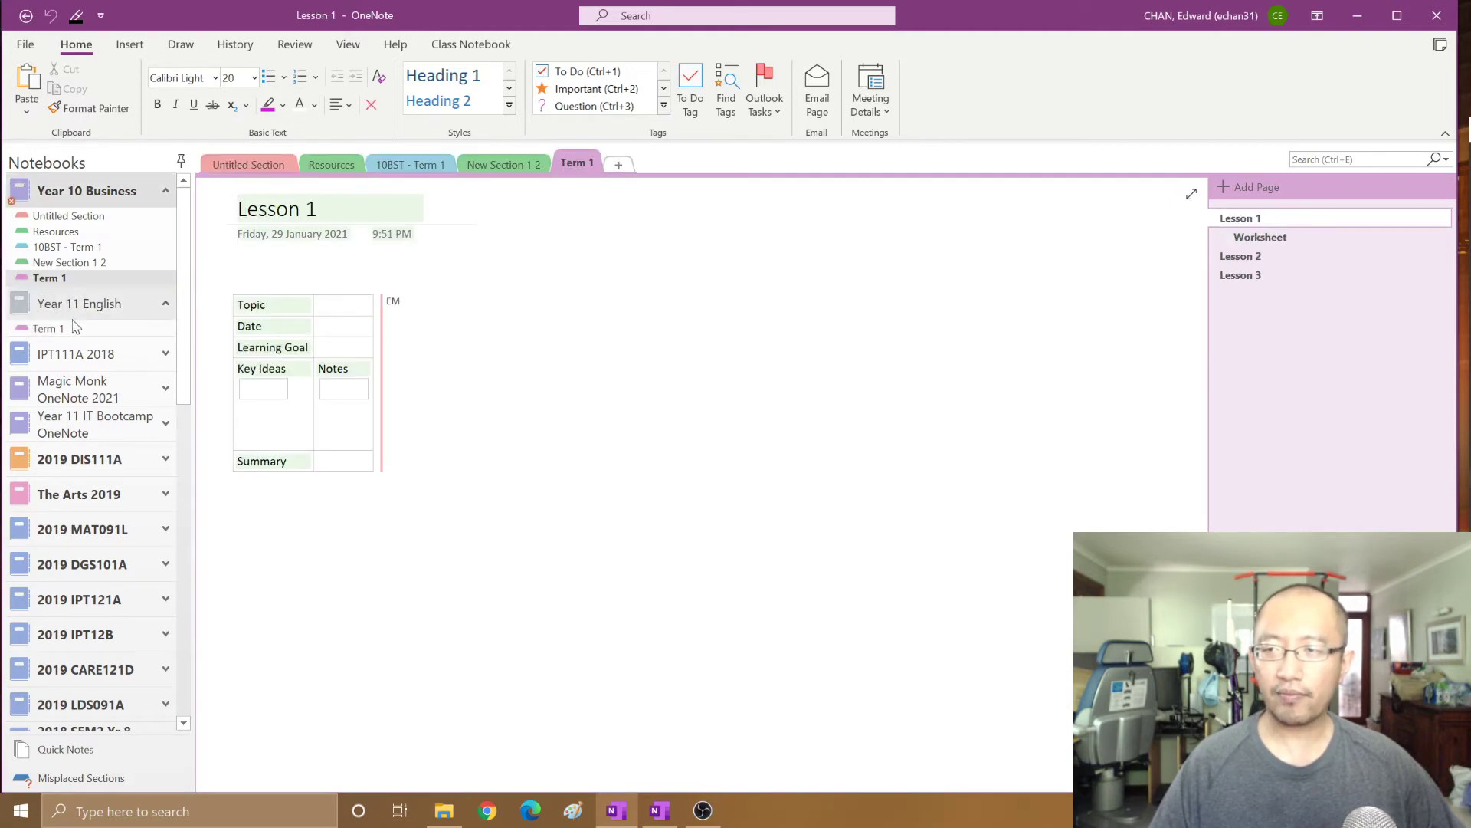
pyautogui.click(71, 329)
pyautogui.click(81, 281)
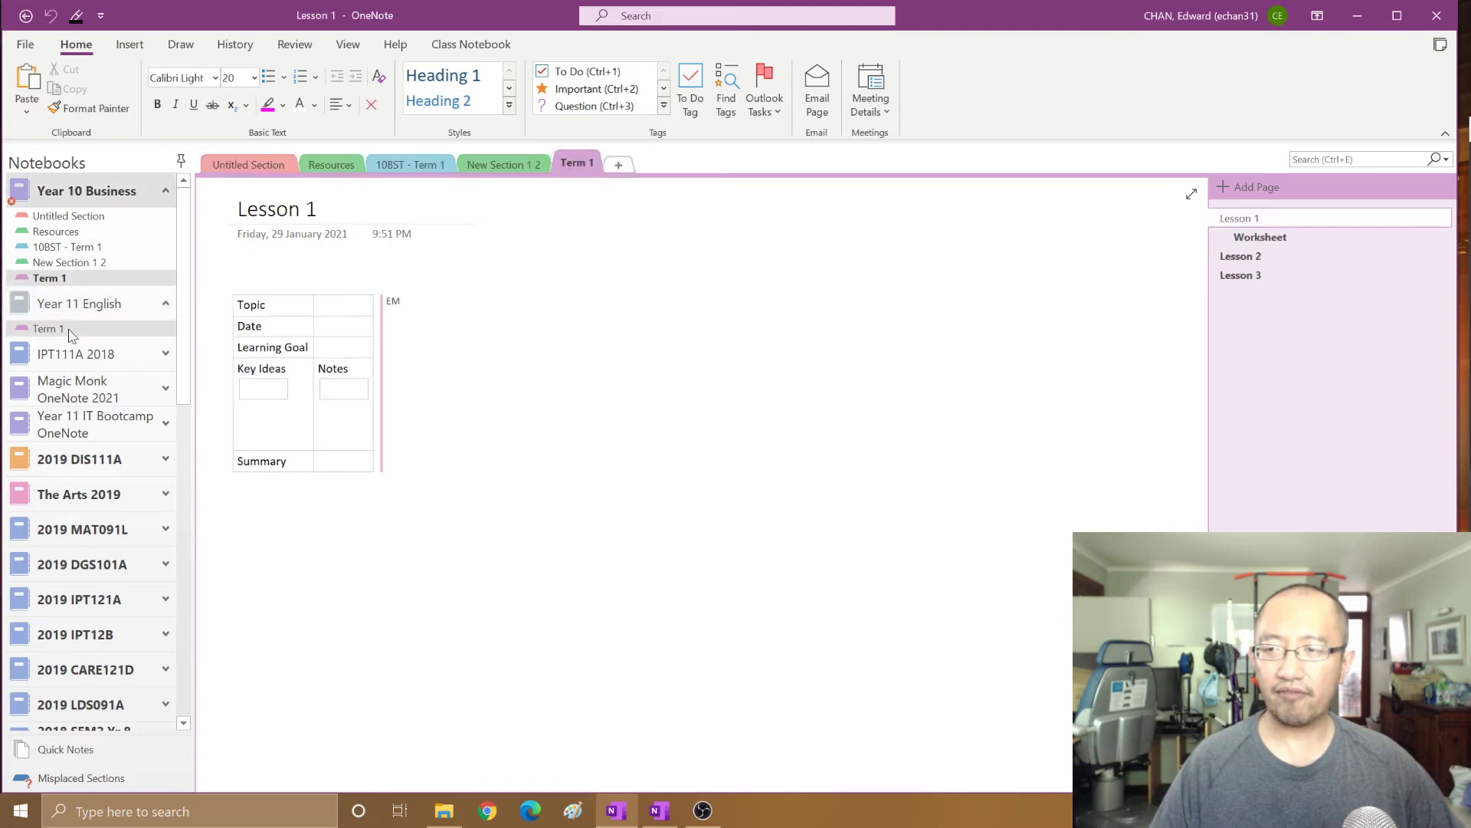
pyautogui.click(63, 328)
# Step: Drag the Year 10 Business copy of Term 1 into Year 11 English as Term 1 2
pyautogui.click(77, 281)
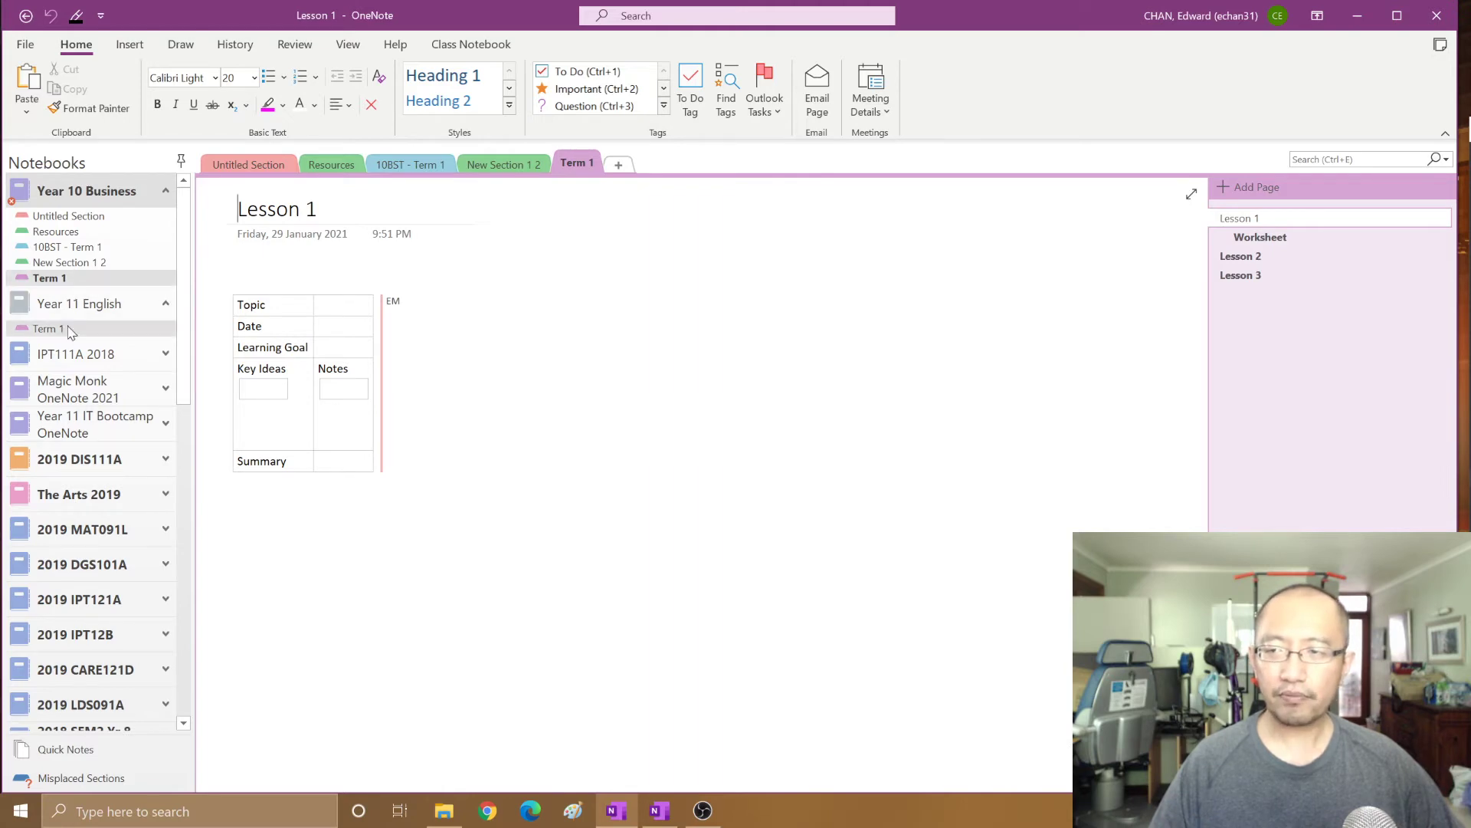
pyautogui.click(71, 329)
pyautogui.click(76, 284)
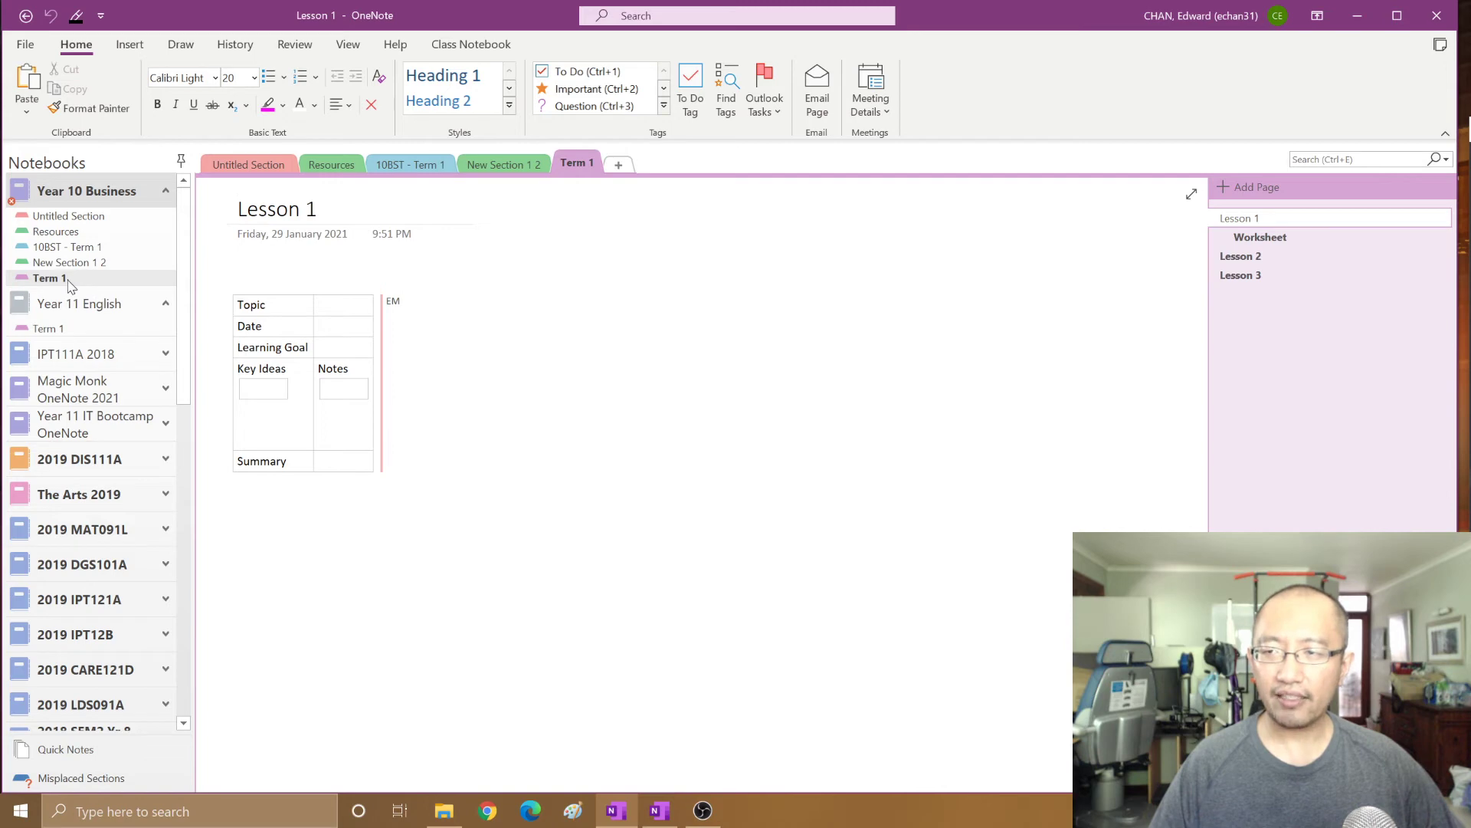
pyautogui.moveTo(69, 285); pyautogui.dragTo(79, 327)
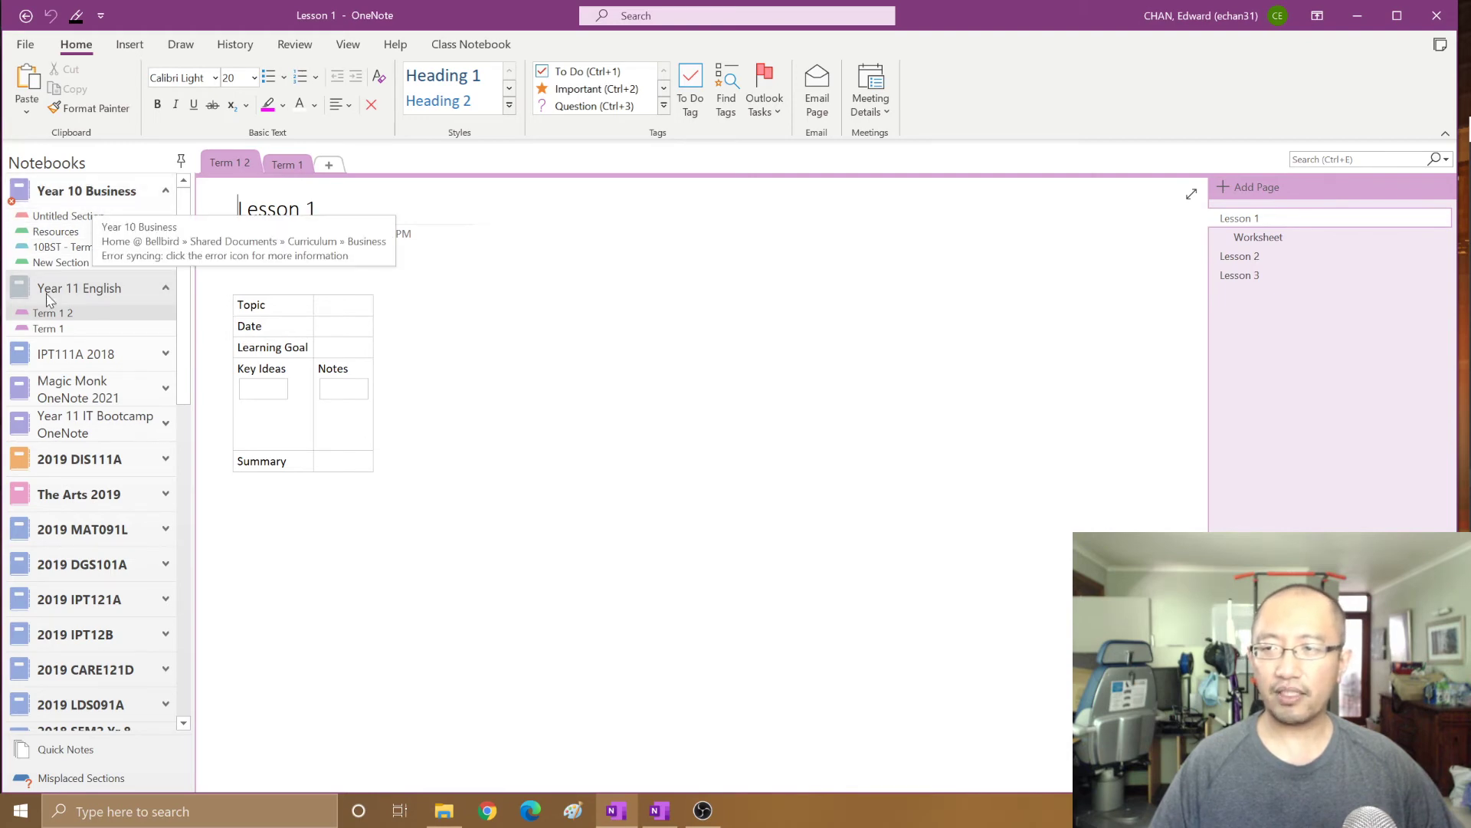
# Step: Rename Term 1 2 to 'Term 2' and reorder so Term 1 comes first, showing its Worksheet
pyautogui.click(67, 331)
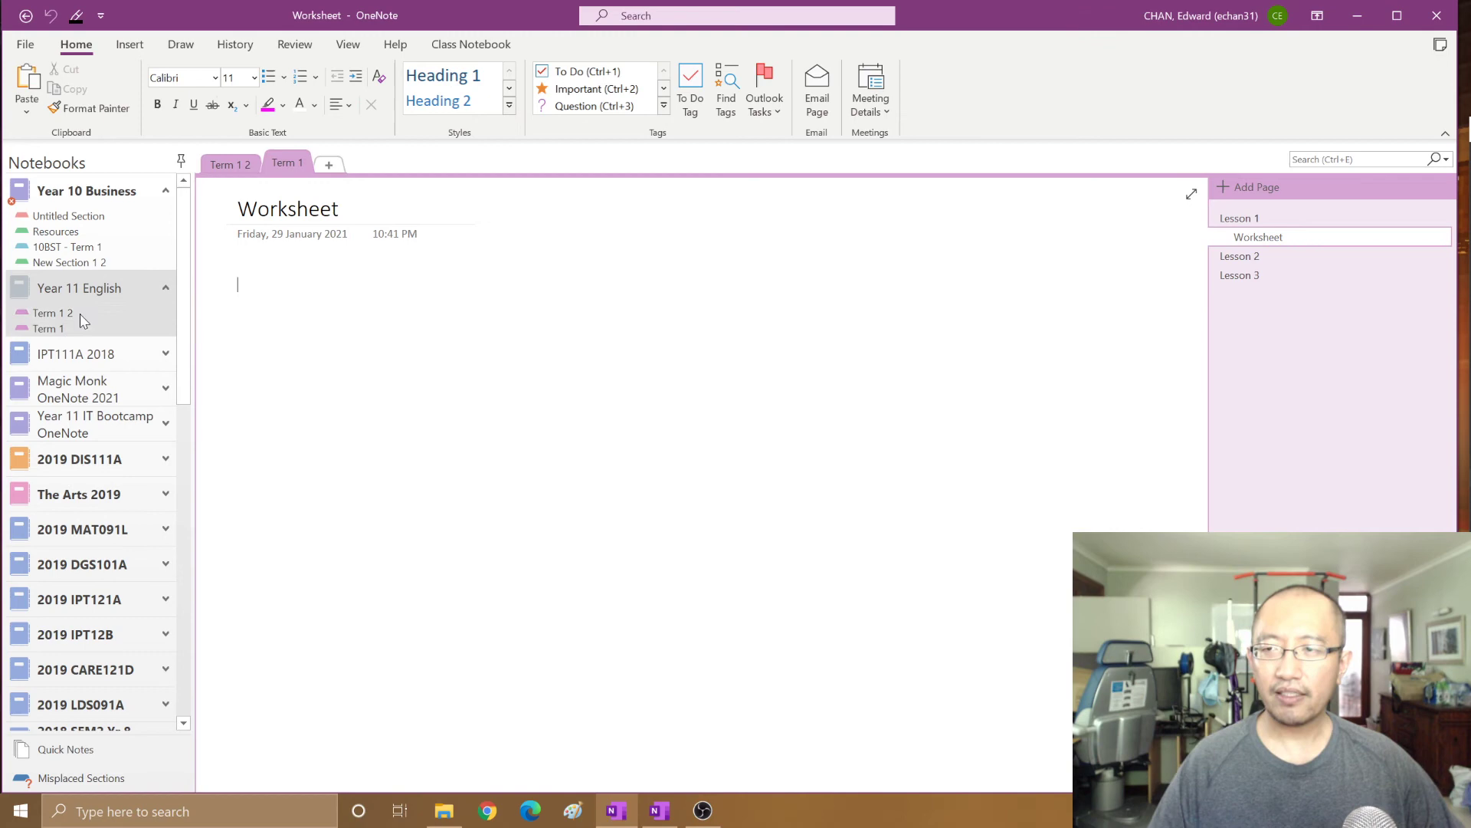
pyautogui.click(79, 314)
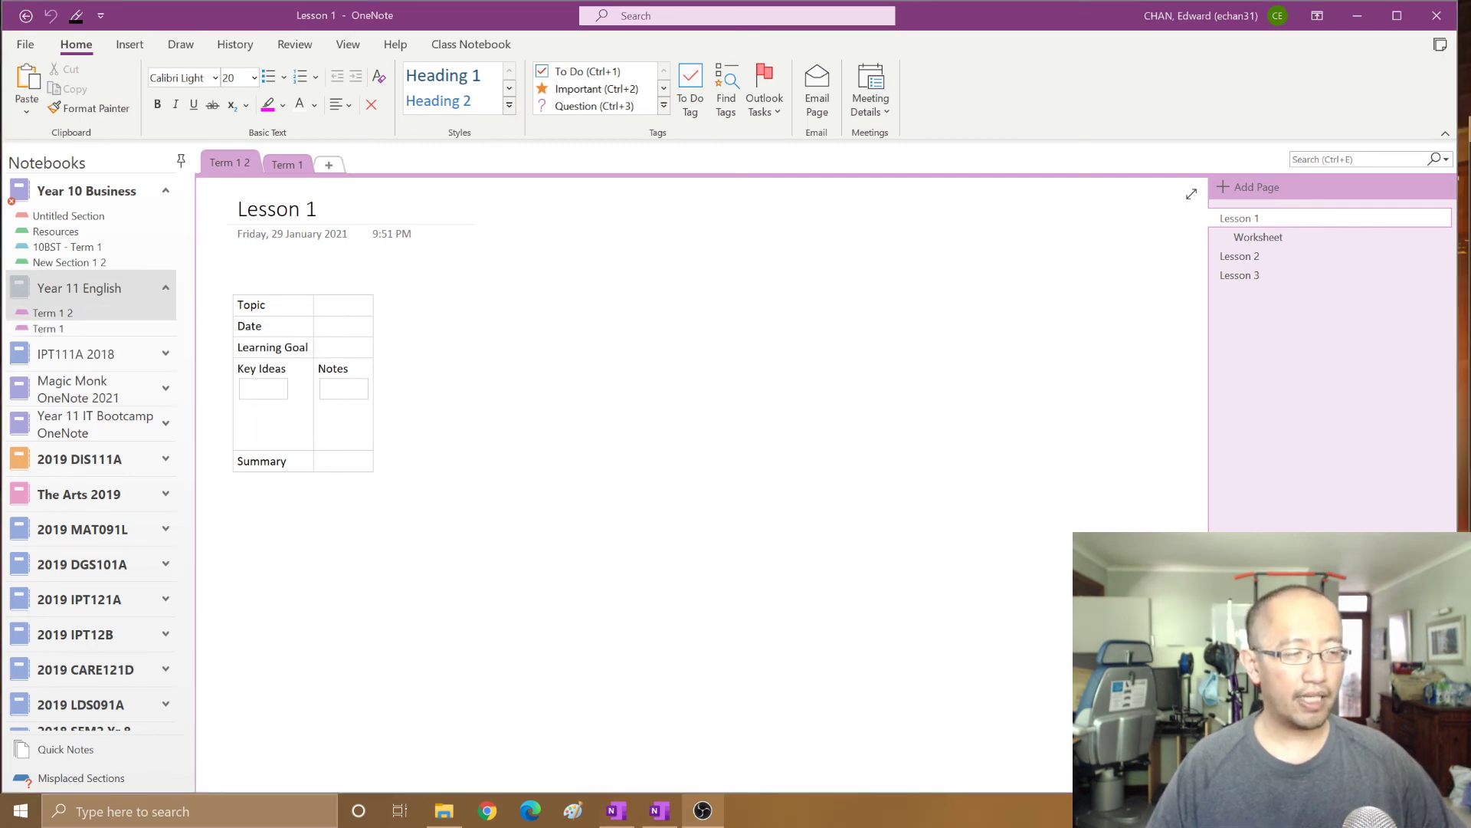
pyautogui.rightClick(46, 312)
pyautogui.click(90, 326)
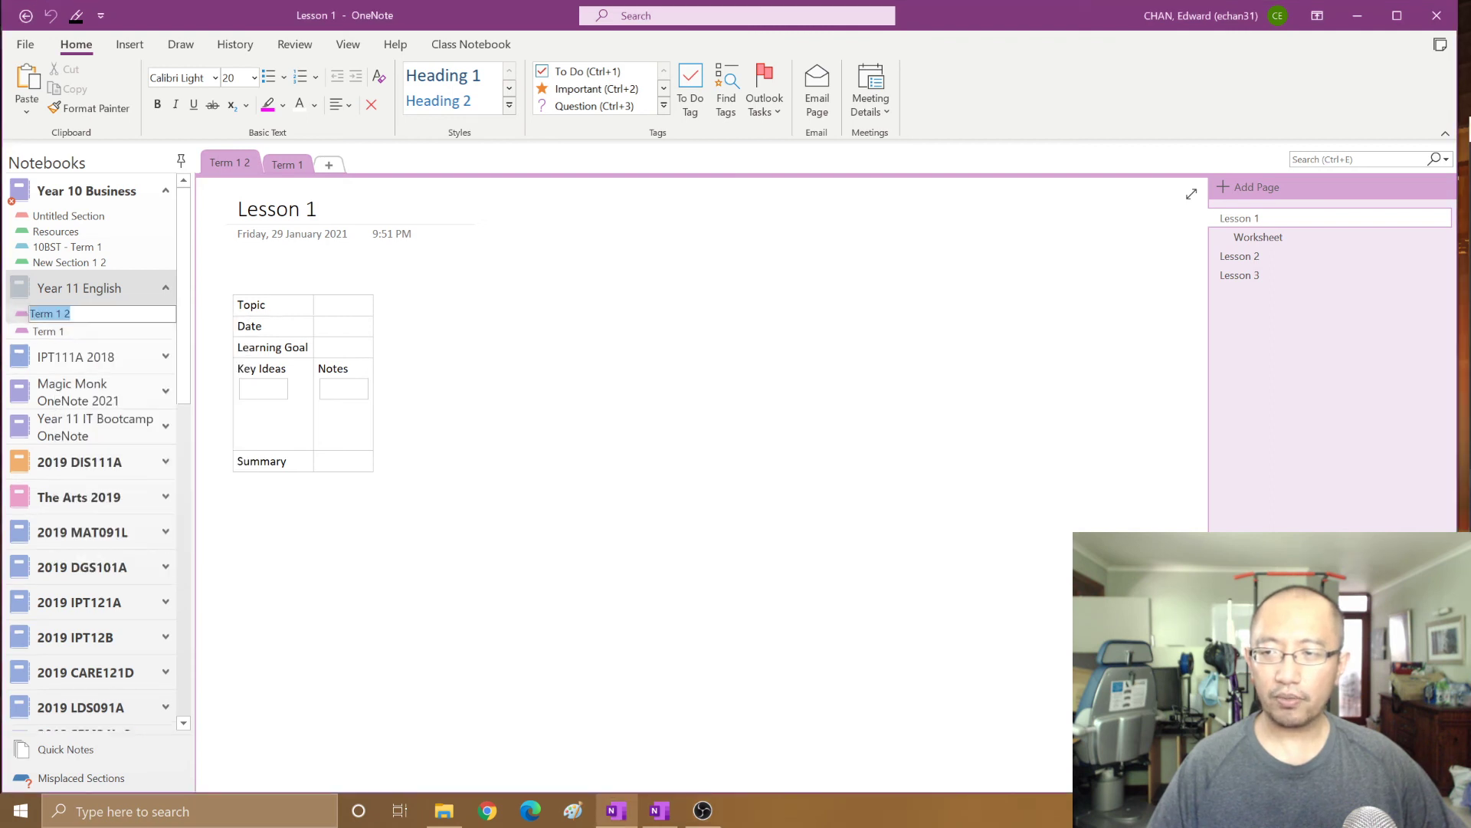
pyautogui.click(59, 314)
pyautogui.press('BackSpace')
pyautogui.press('BackSpace')
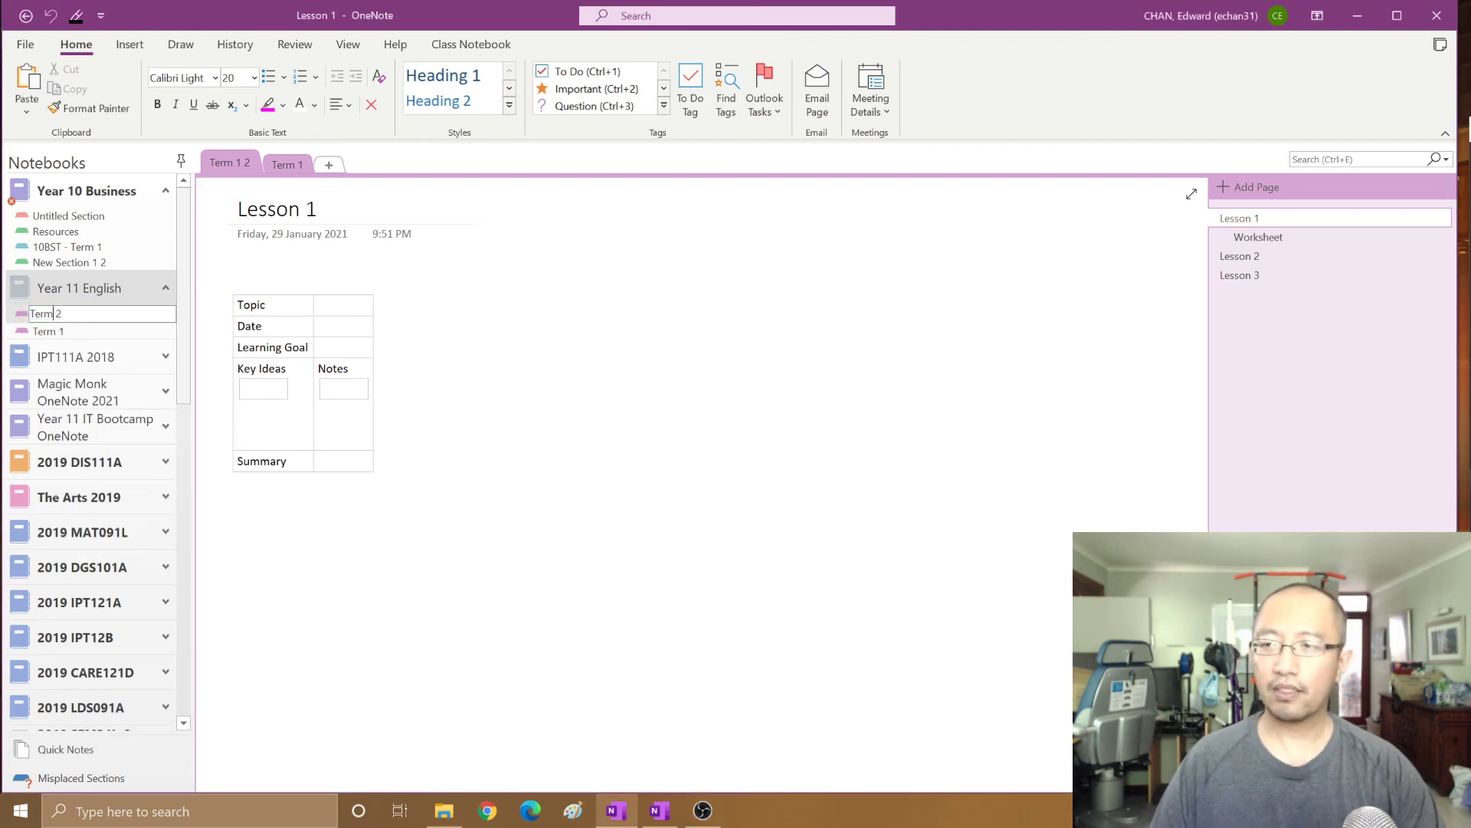
pyautogui.press('Return')
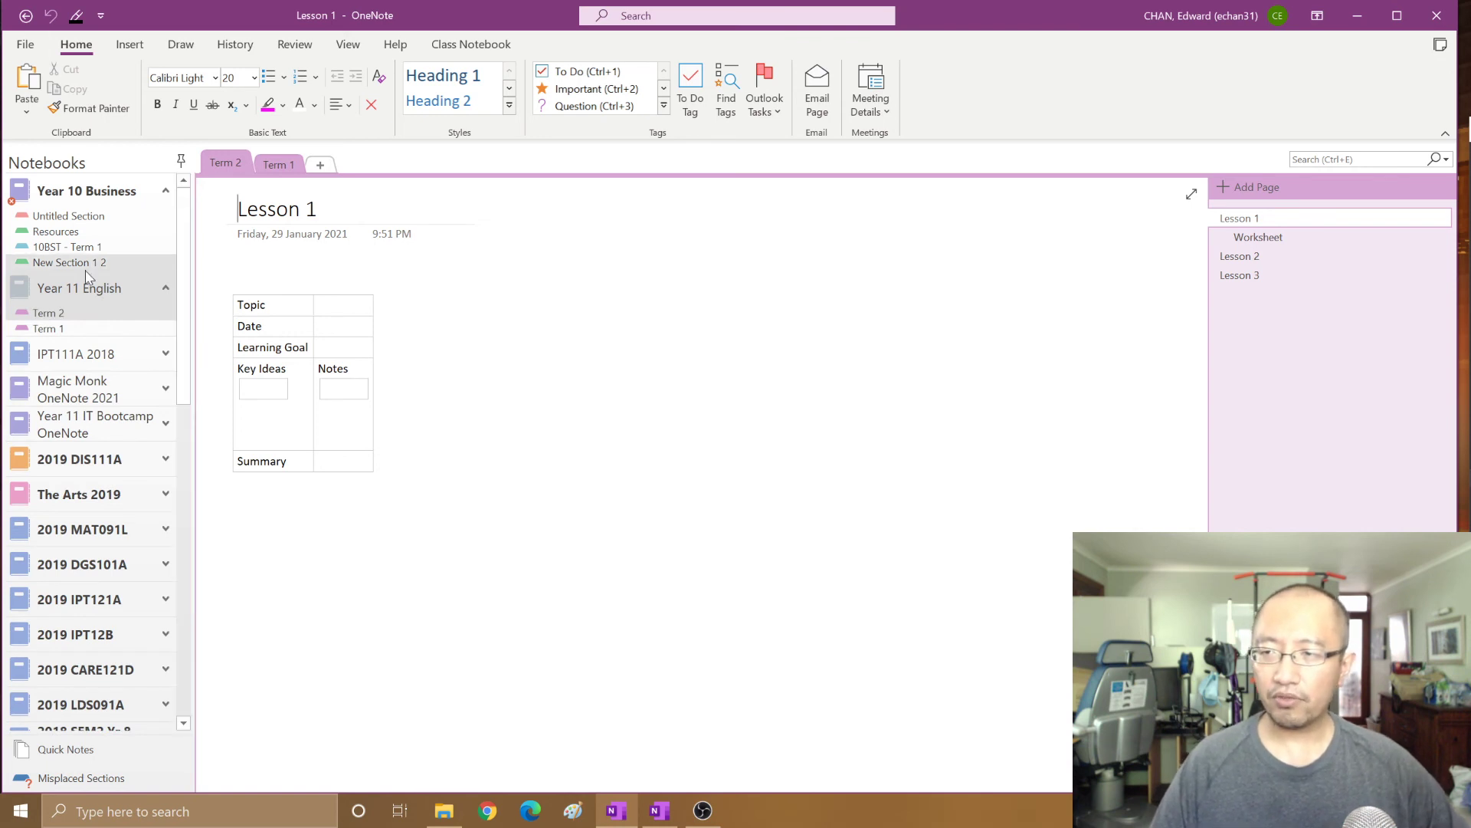
pyautogui.moveTo(67, 327); pyautogui.dragTo(77, 308)
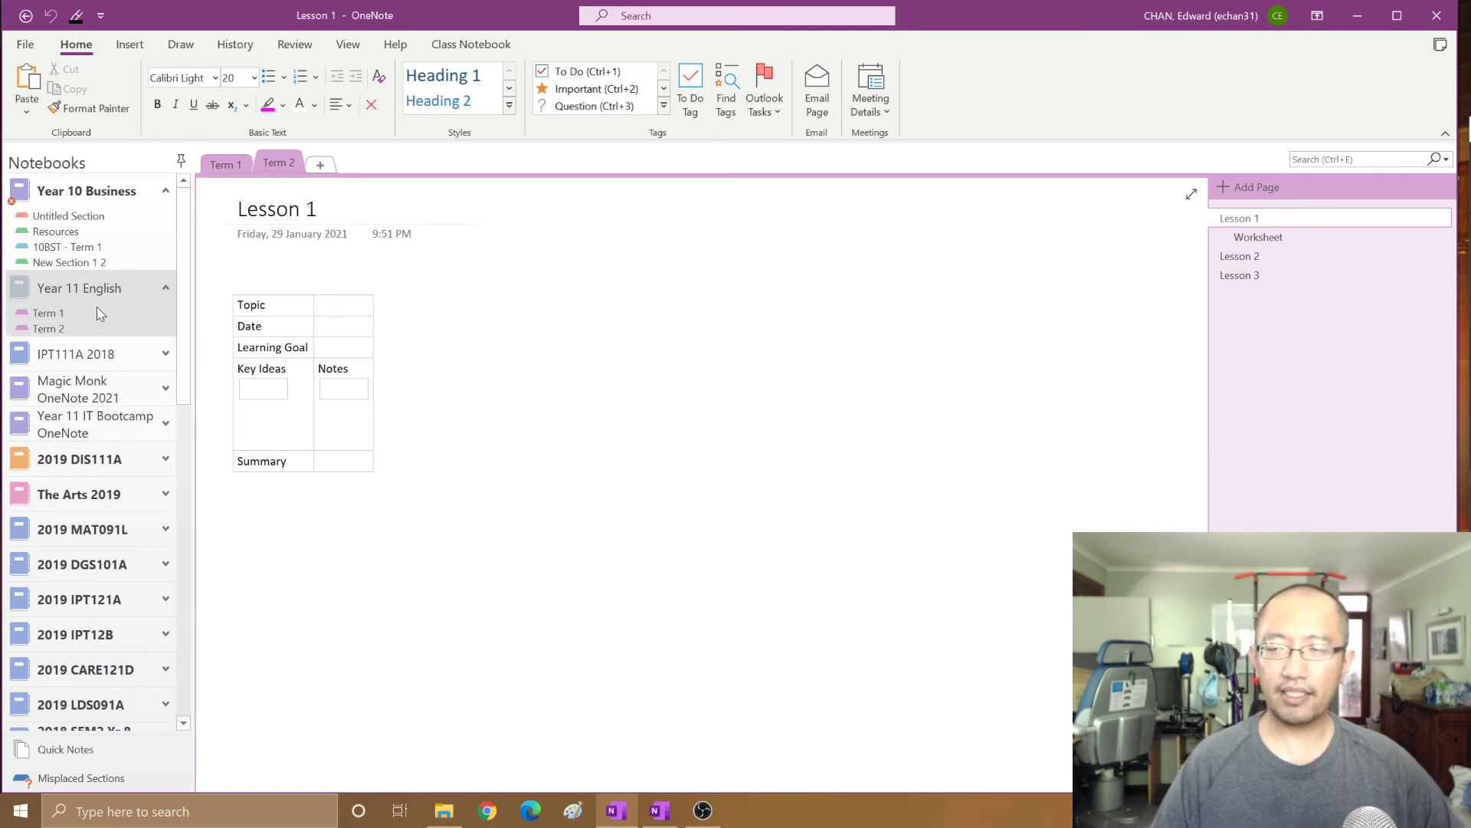
pyautogui.click(74, 316)
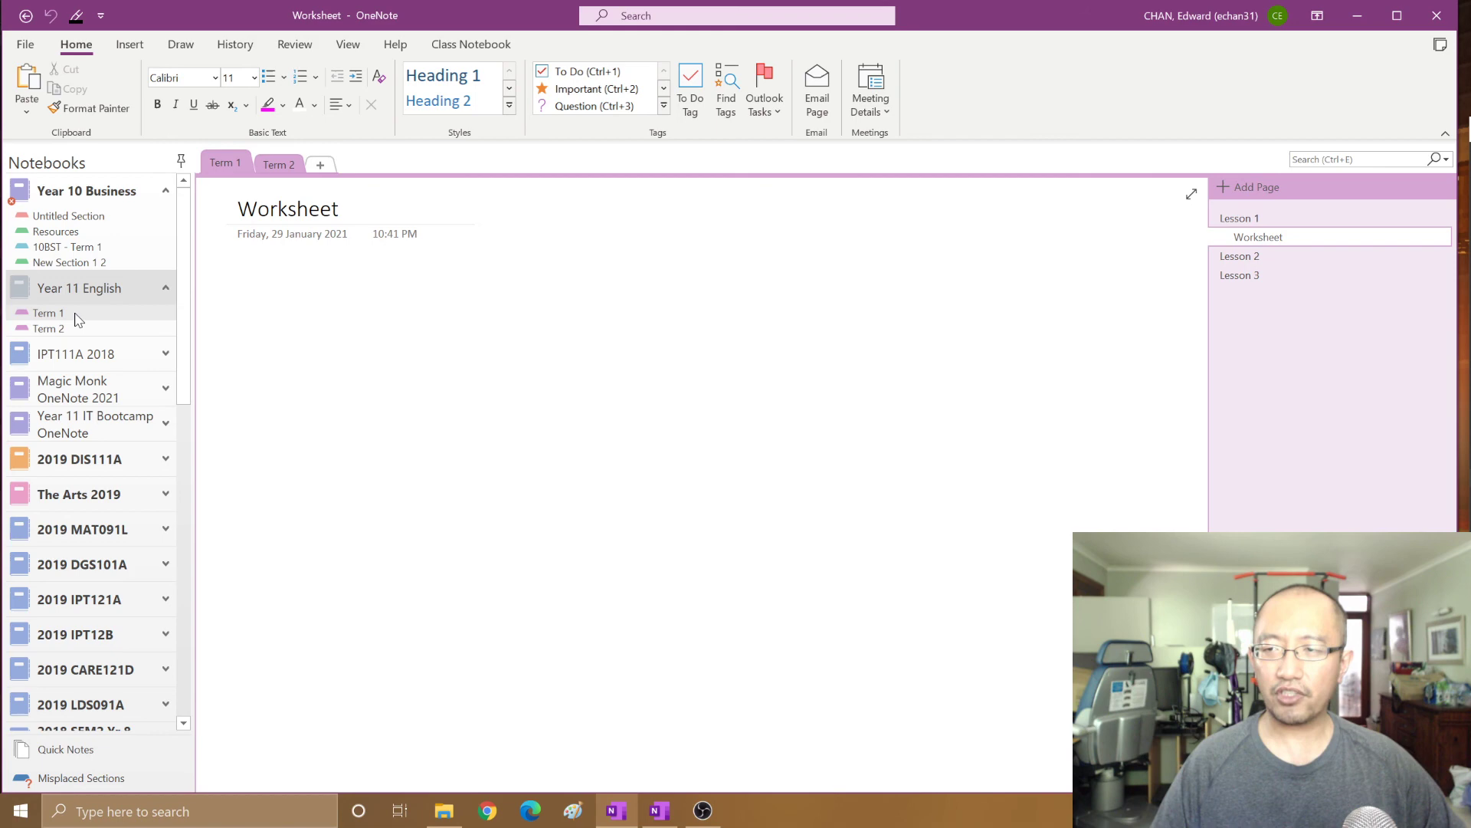
# Step: Copy the Term 1 section into Year 11 English, creating a new Term 1 2 section
pyautogui.rightClick(76, 317)
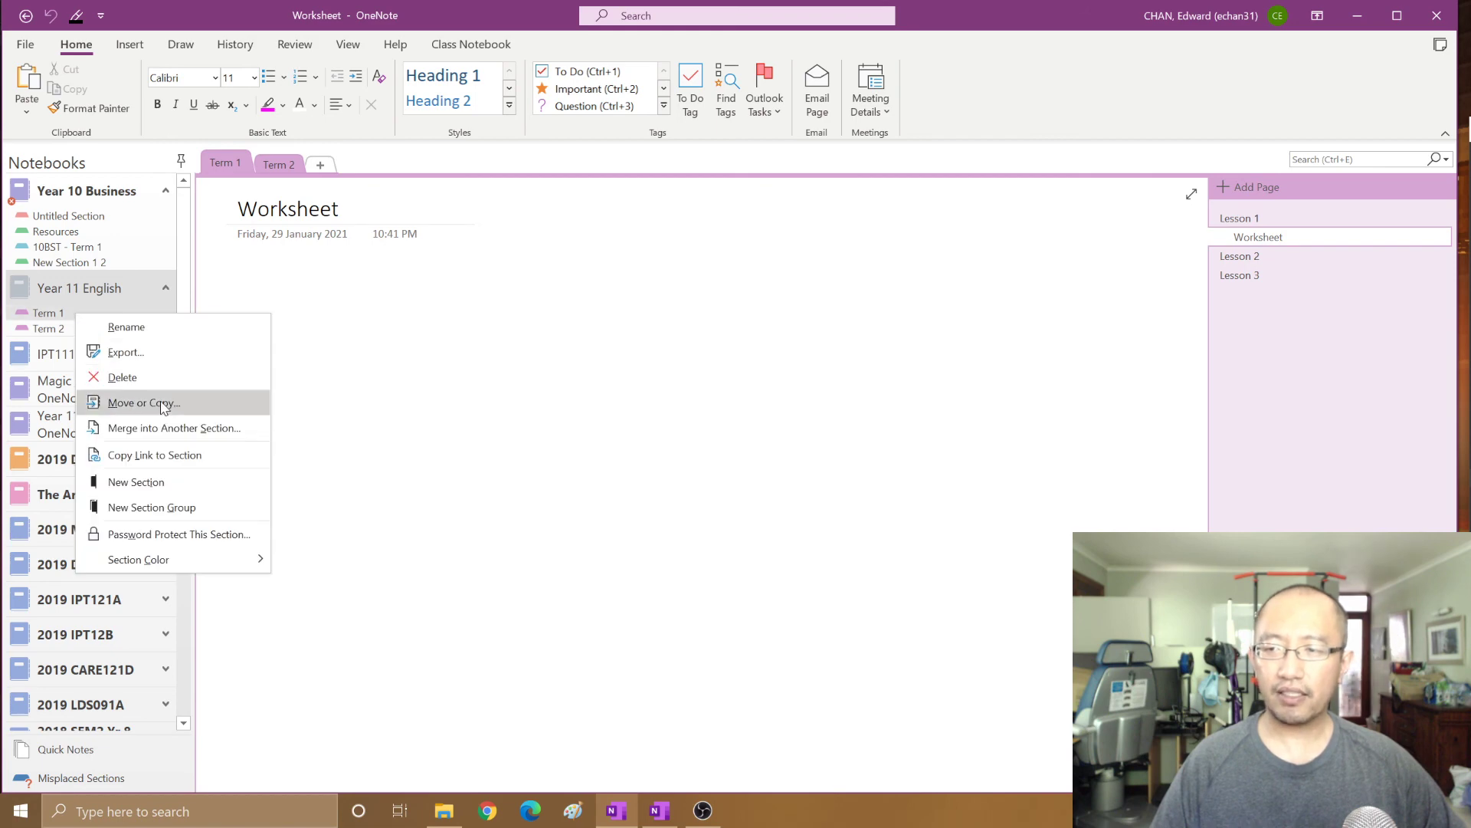
pyautogui.click(163, 405)
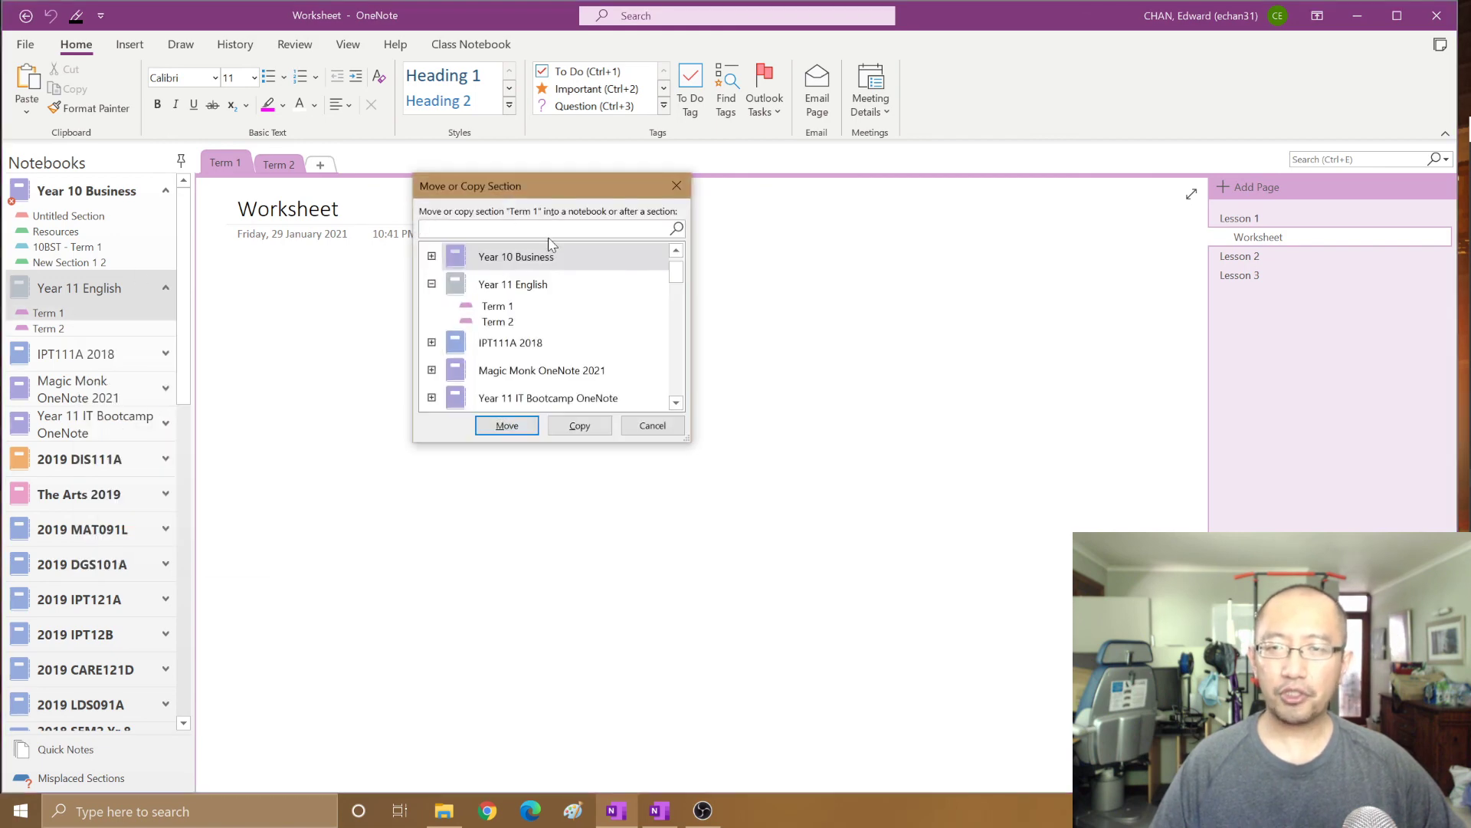
pyautogui.click(525, 285)
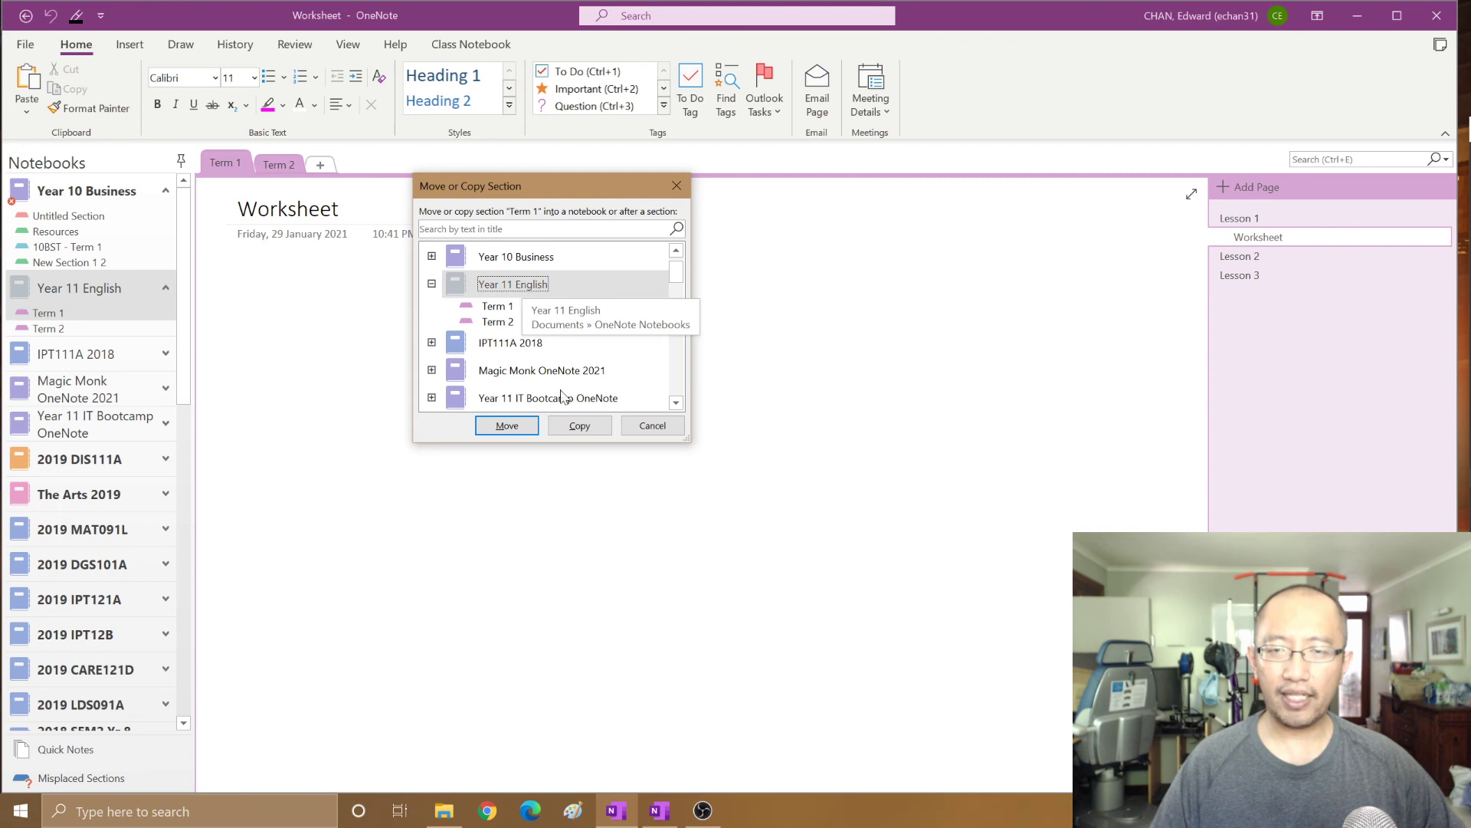
pyautogui.click(571, 429)
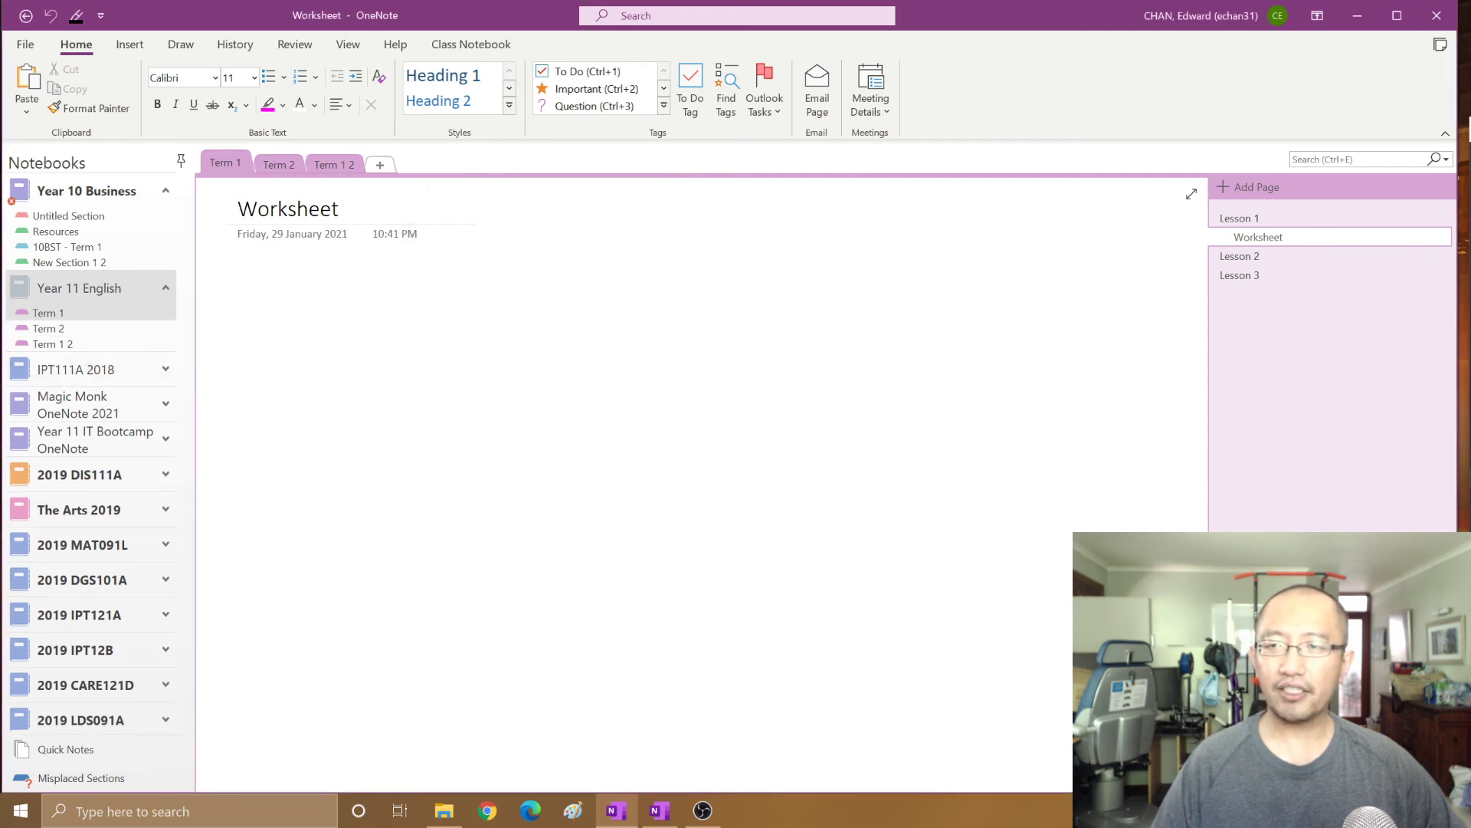
# Step: Rename the new Term 1 2 section to 'Term 3'
pyautogui.click(334, 168)
pyautogui.rightClick(336, 176)
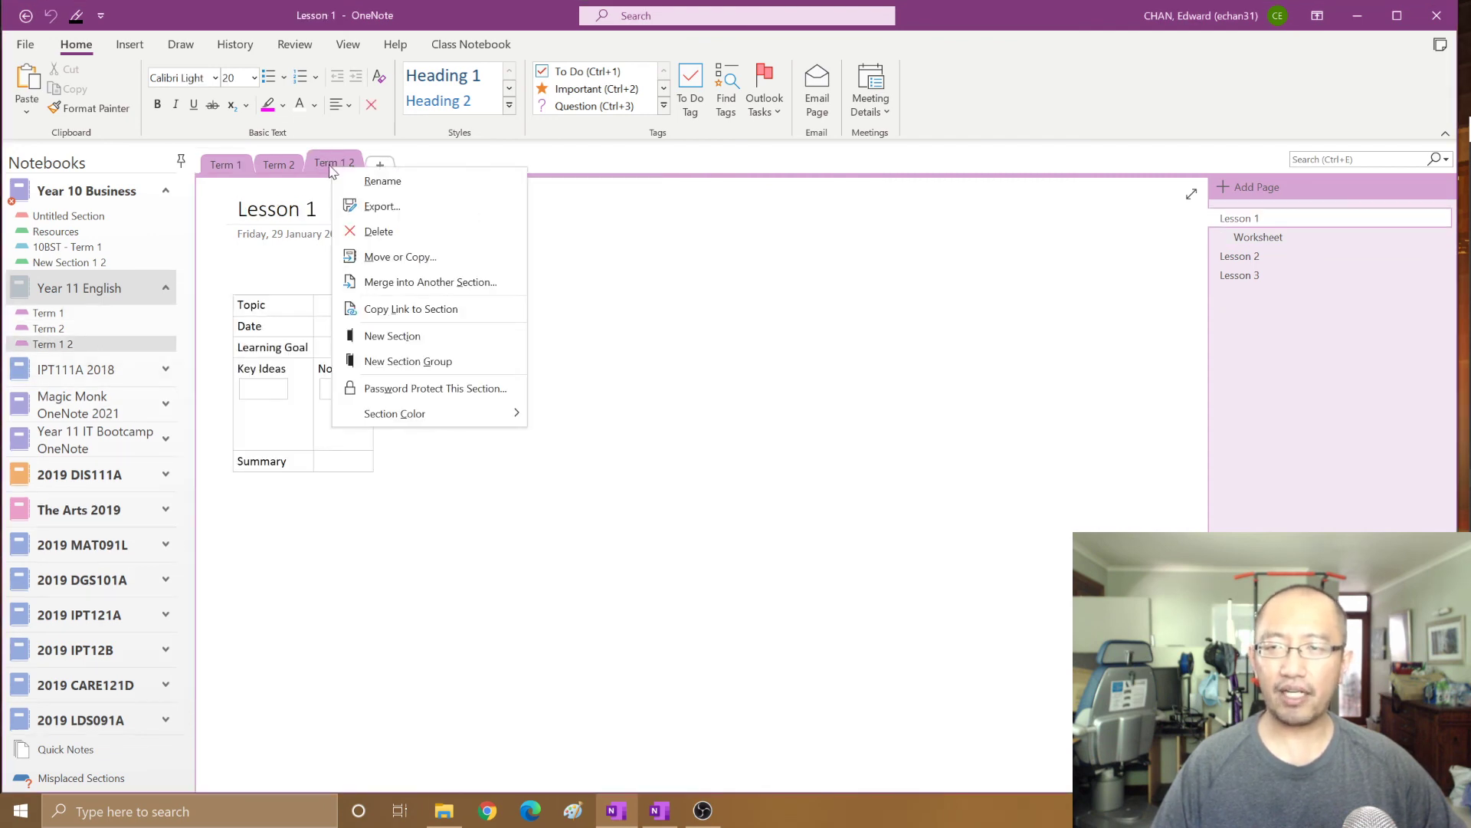
pyautogui.click(379, 177)
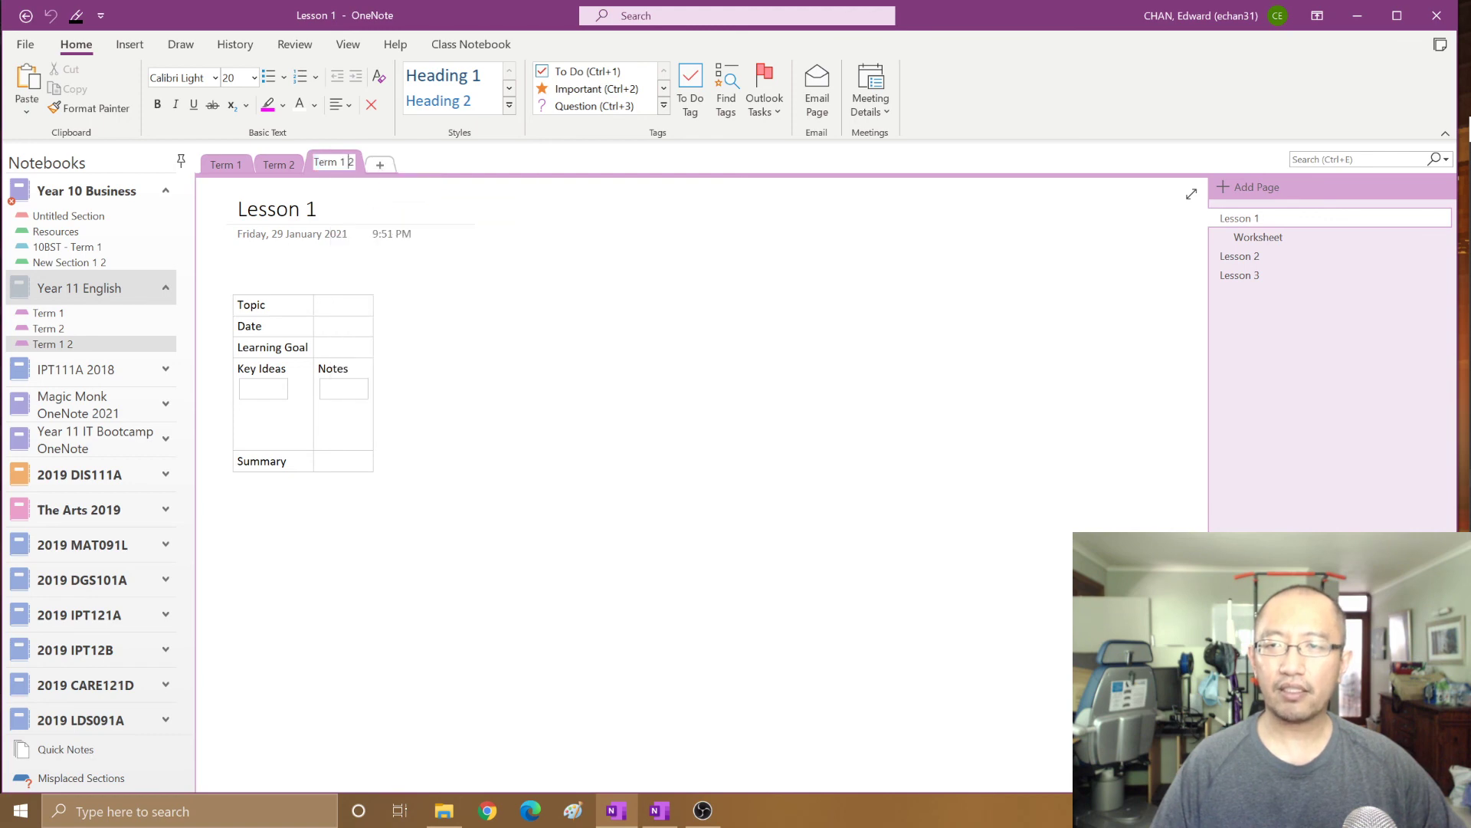
pyautogui.write('3')
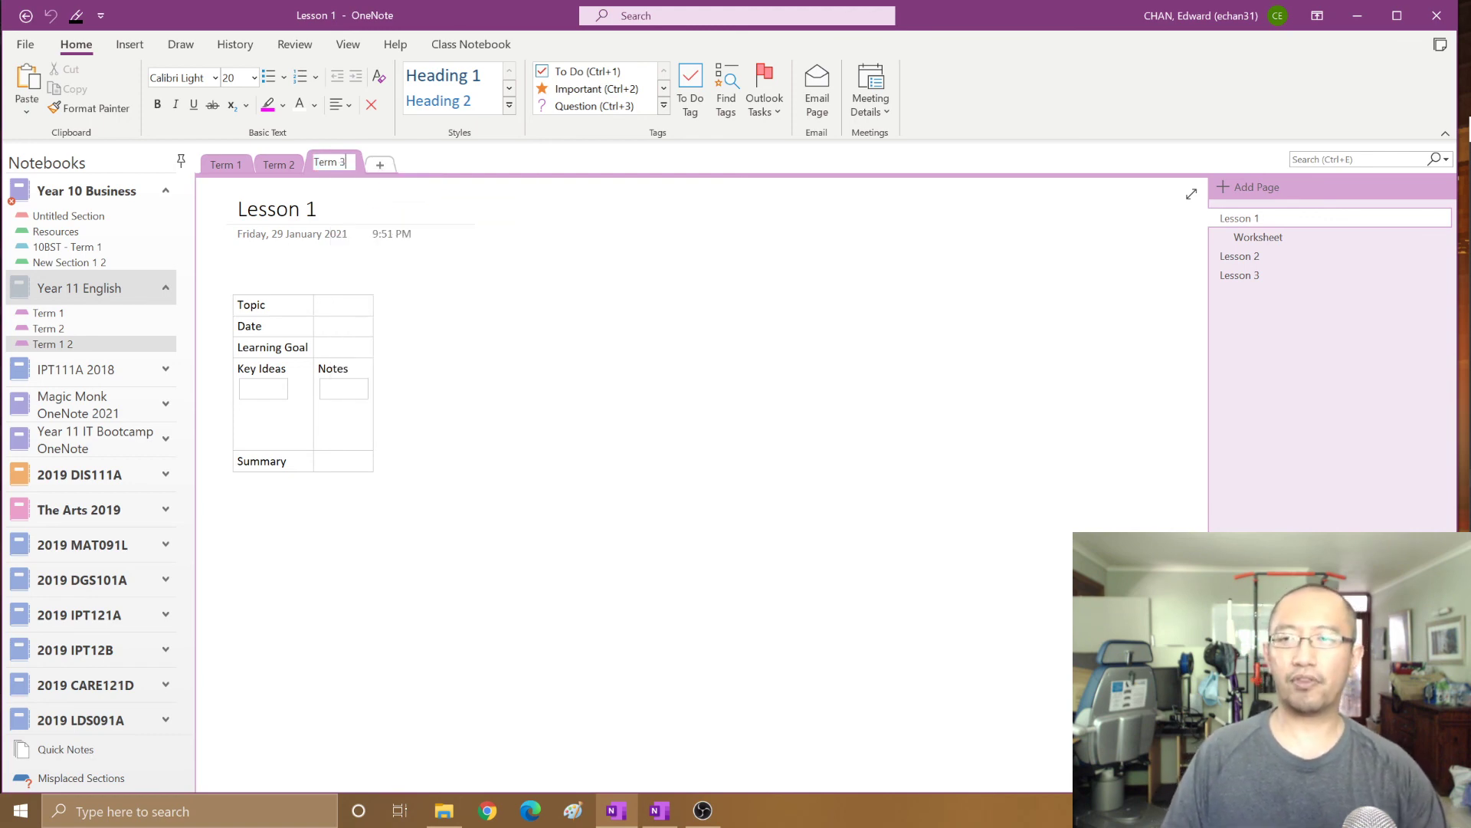
pyautogui.press('Return')
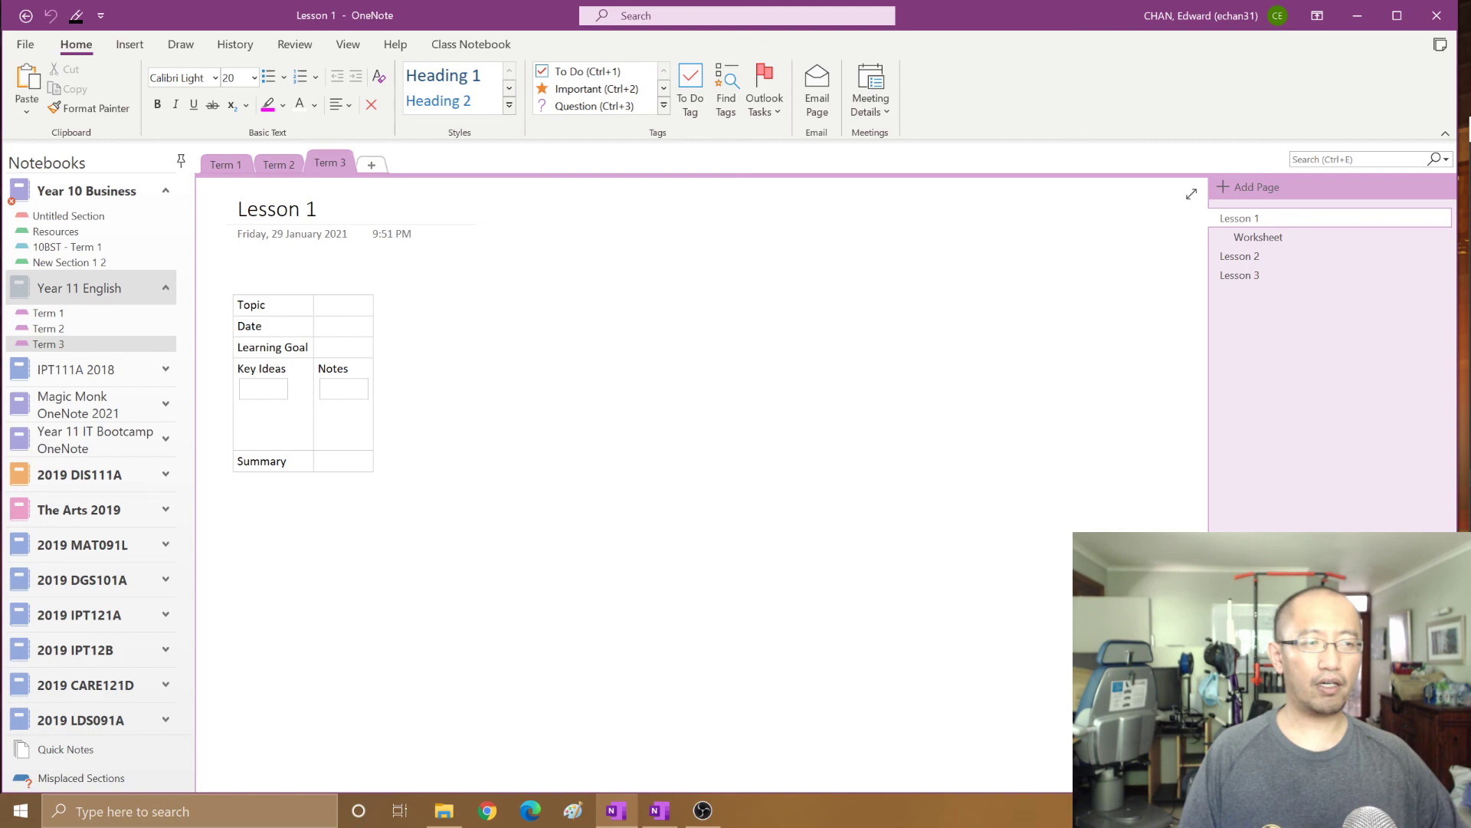